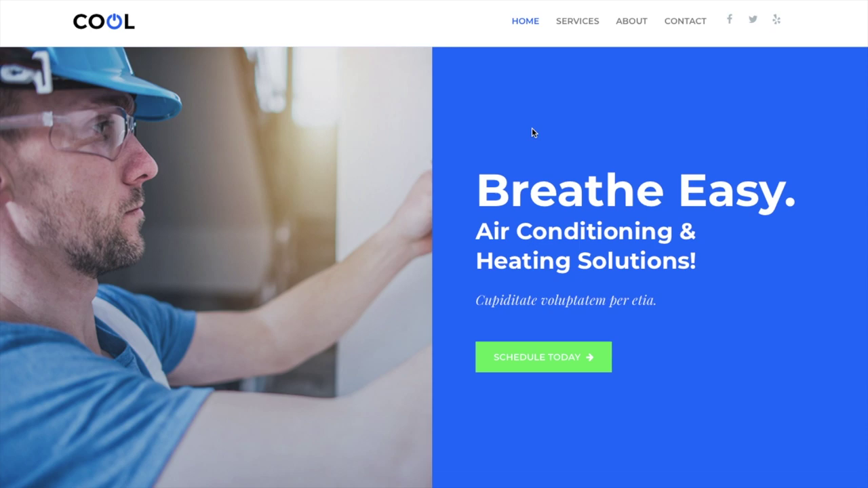
Scroll through the A/C site's Home, Services and Contact pages, ending on Services.
scroll(531, 129, down, 20)
scroll(533, 133, down, 3)
scroll(434, 354, down, 7)
scroll(435, 360, down, 2)
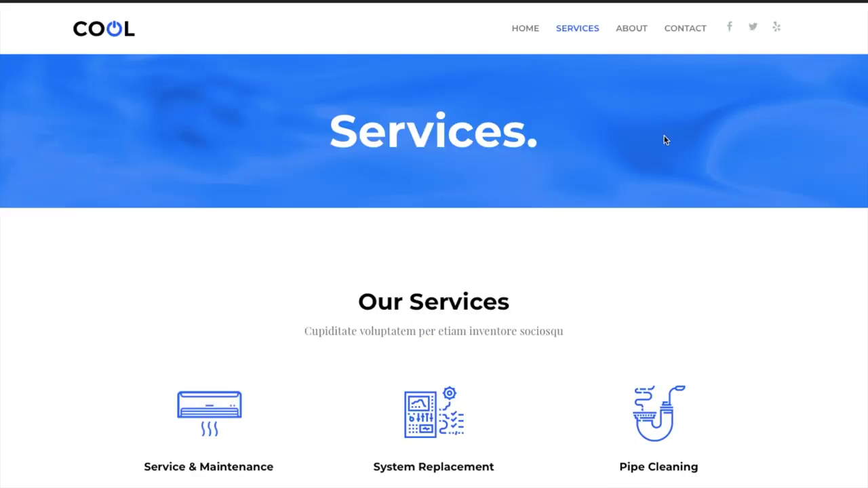
scroll(664, 140, down, 10)
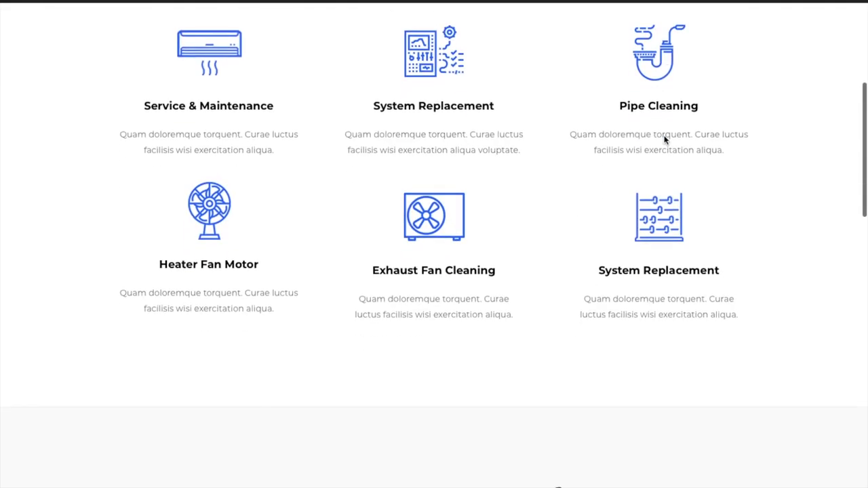
scroll(665, 136, down, 5)
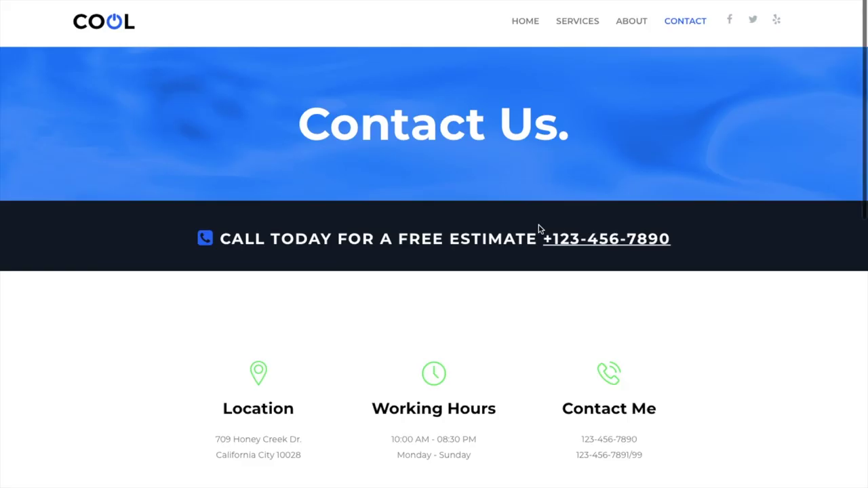
scroll(540, 229, down, 10)
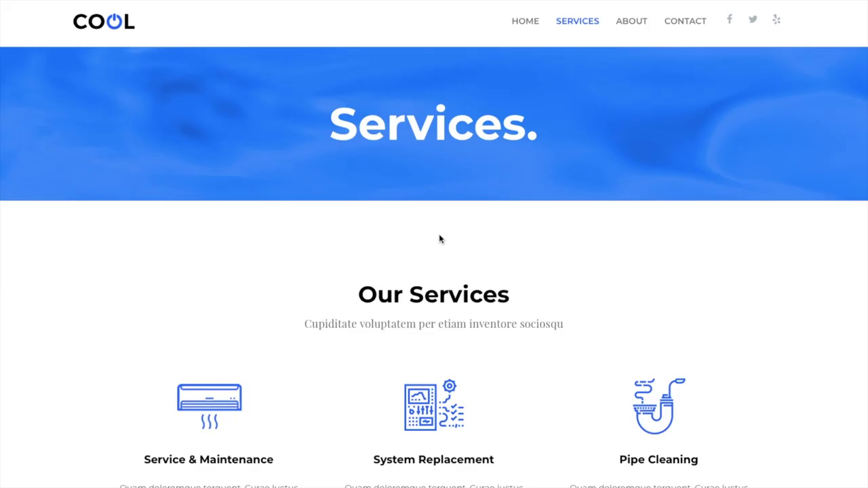
scroll(440, 239, down, 7)
scroll(439, 238, down, 6)
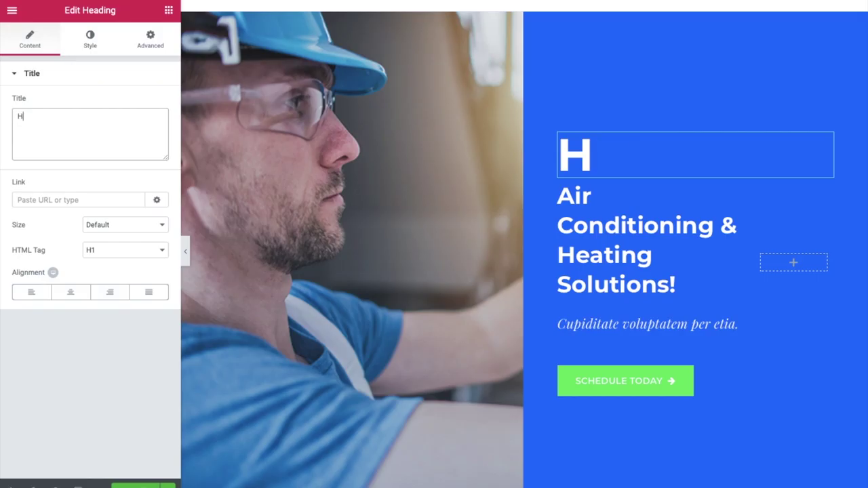
Retype the hero heading title as 'Hello'.
text(ello)
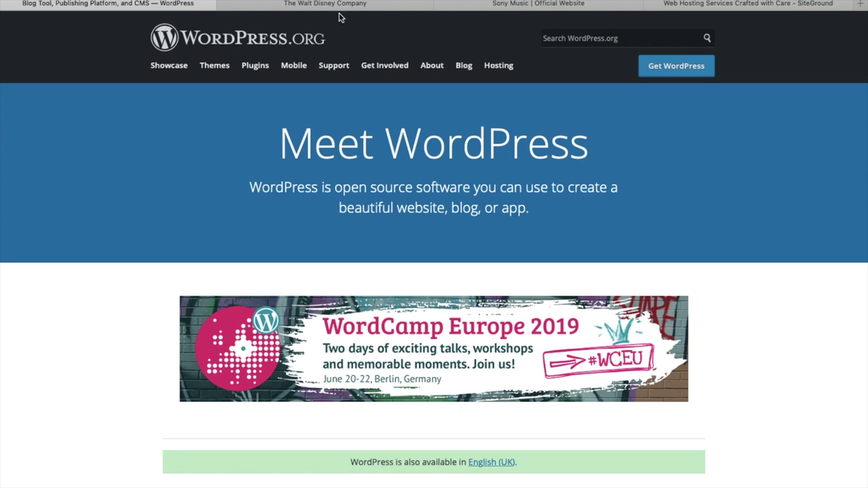
Browse the Walt Disney Company and Sony Music sites, then bring SiteGround forward.
click(380, 3)
scroll(413, 233, down, 10)
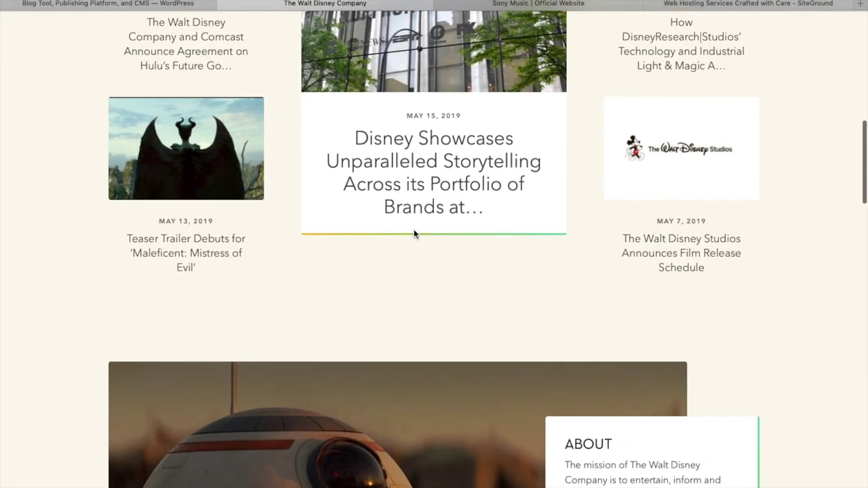
click(507, 4)
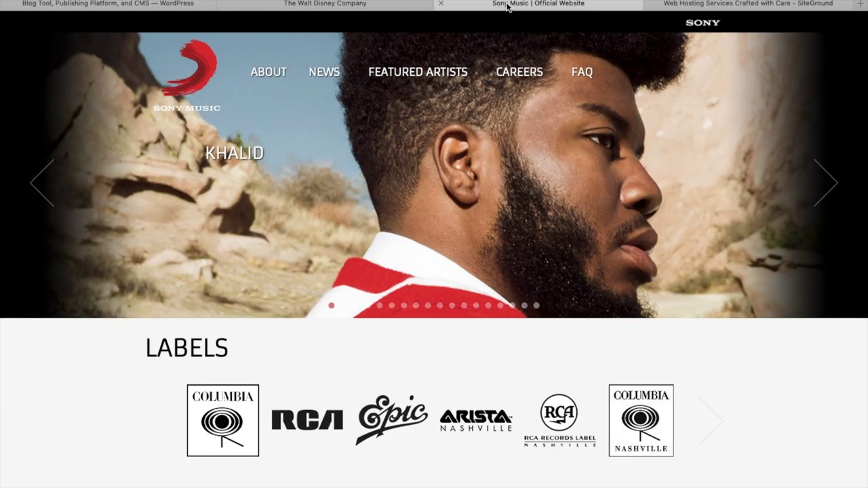
scroll(478, 183, down, 6)
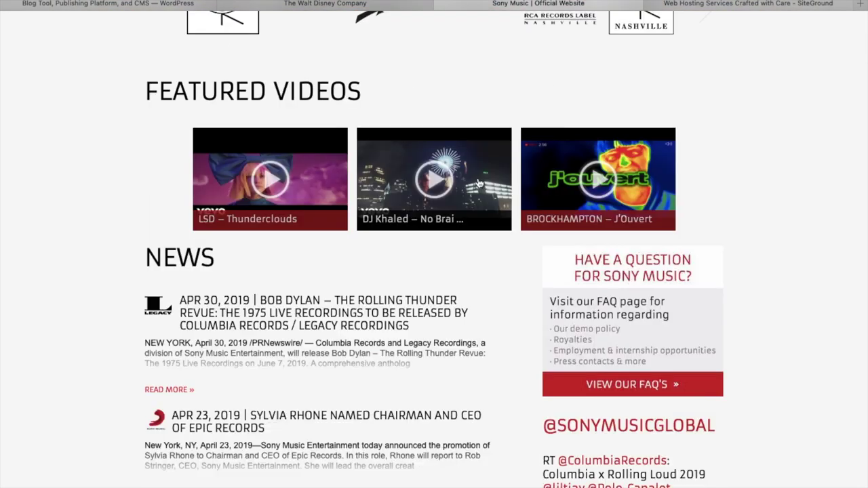
mouse_move(449, 8)
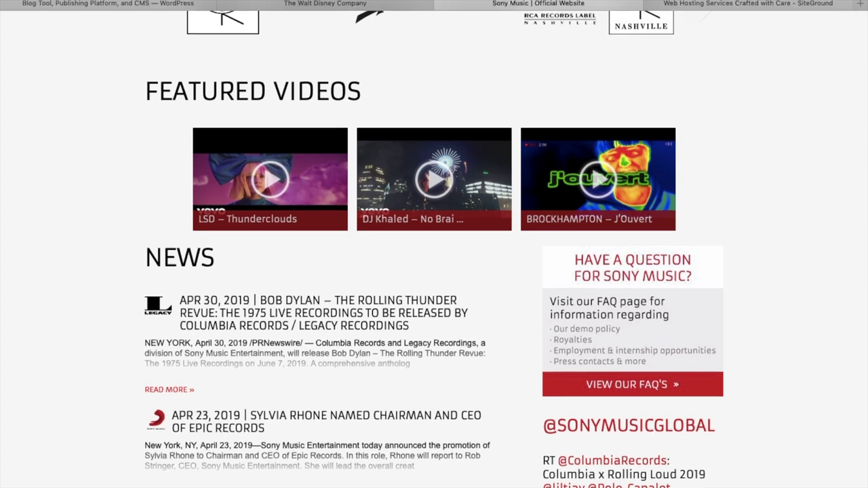
click(676, 5)
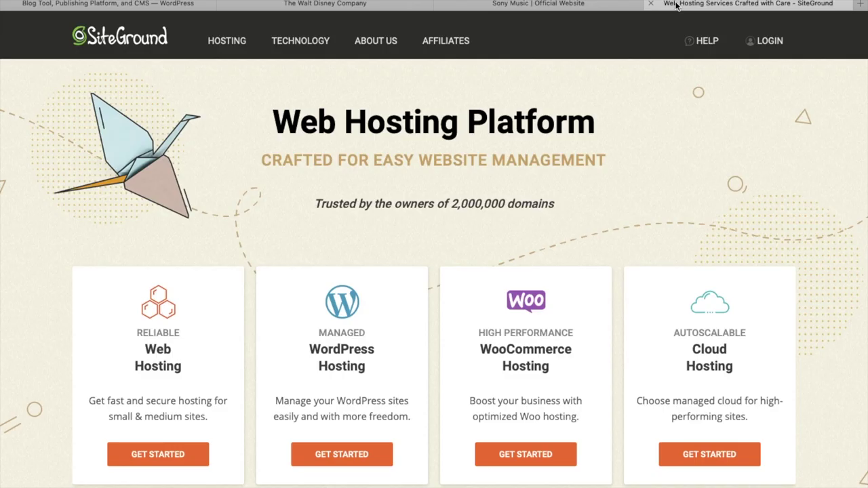
Choose SiteGround's managed WordPress hosting and pick the StartUp plan ($3.95/mo.).
scroll(409, 294, down, 1)
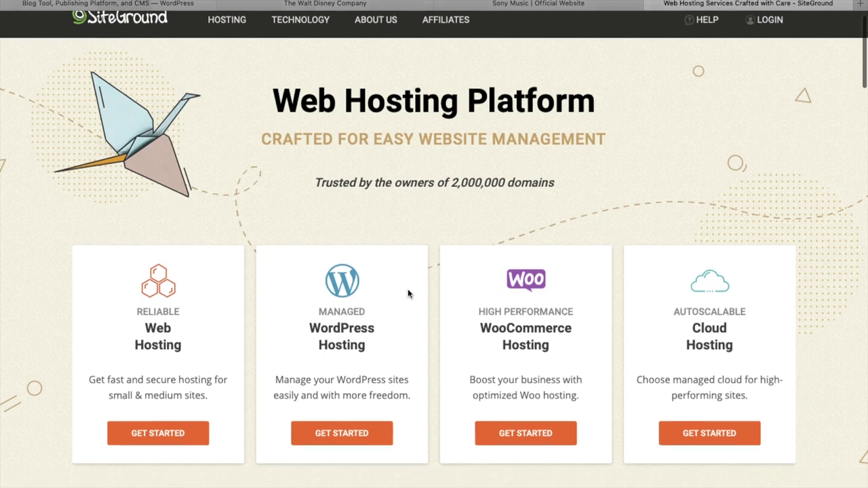
click(345, 419)
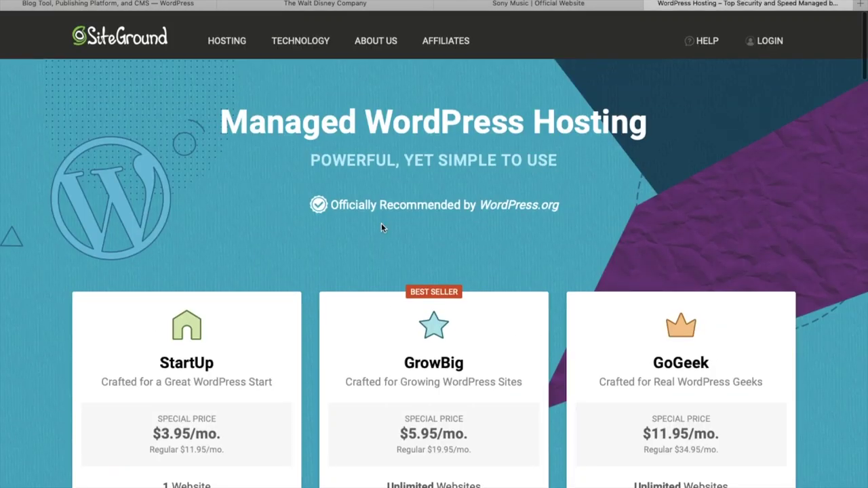
scroll(347, 265, down, 2)
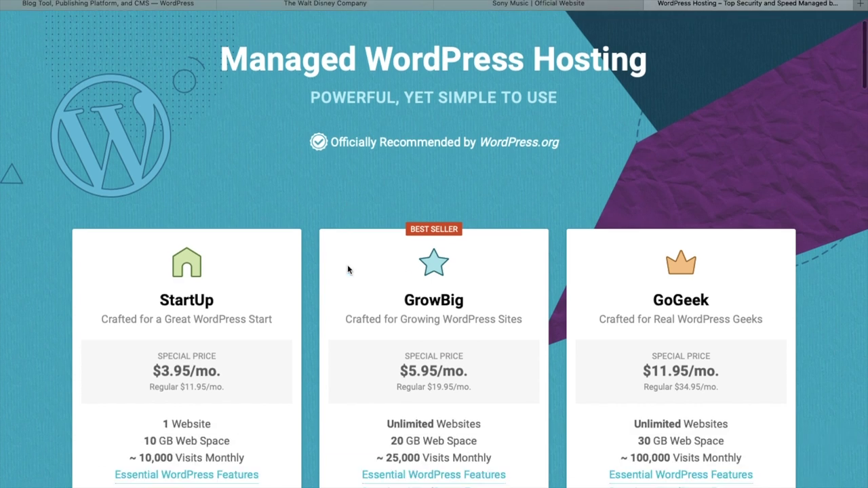
scroll(347, 270, down, 1)
scroll(184, 211, down, 1)
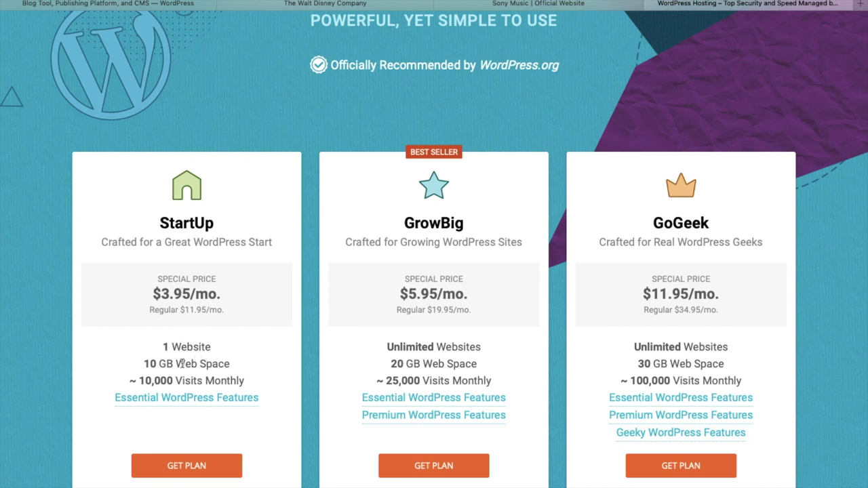
click(190, 462)
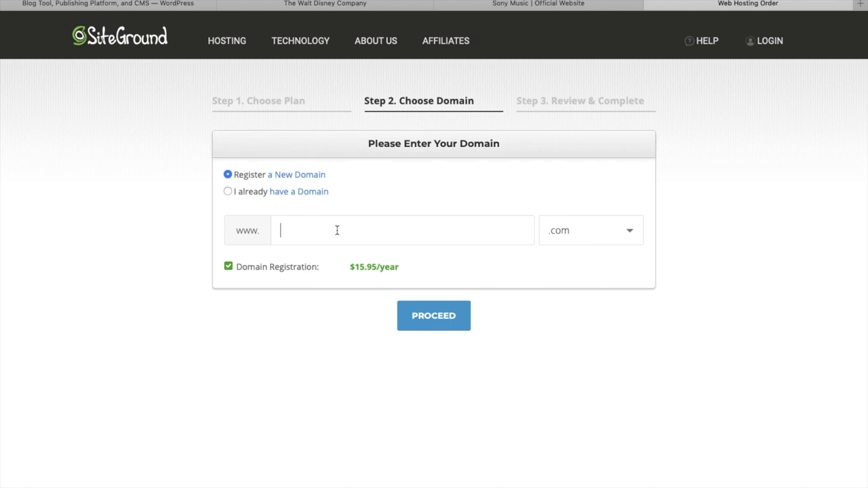
Try yourcompany.com, then replace the unavailable name with wpin10min.com and proceed.
text(yourcompany)
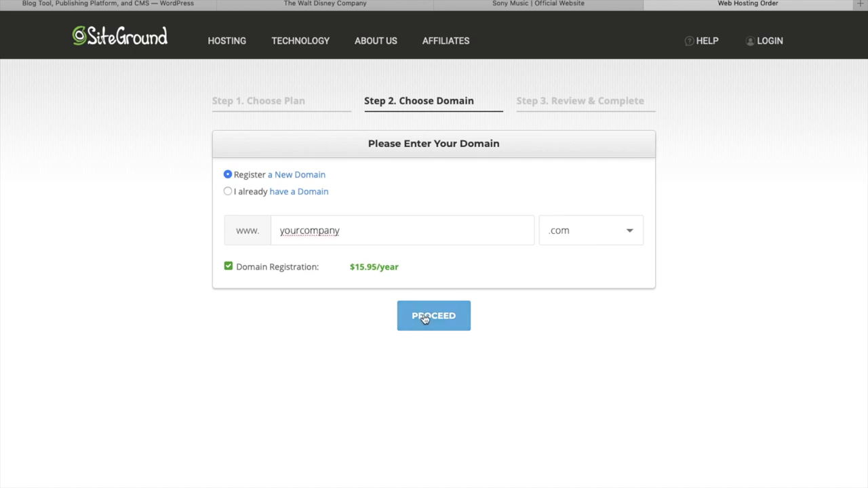
click(425, 319)
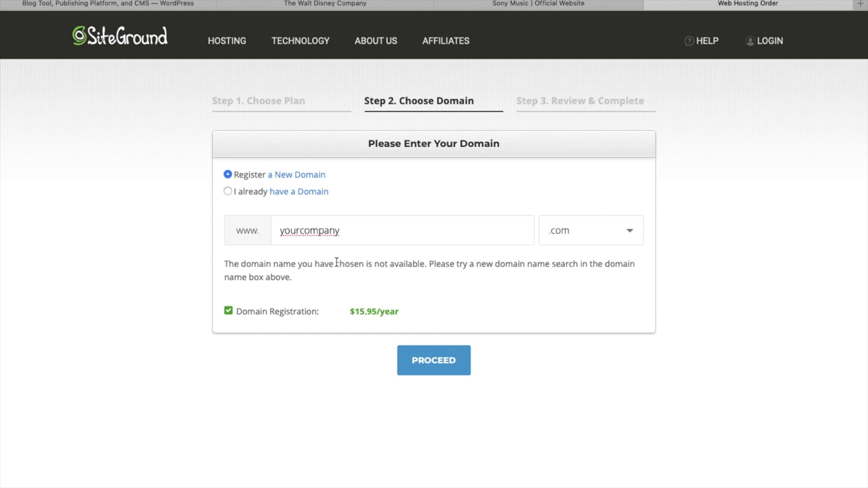
double_click(348, 235)
text(wpin)
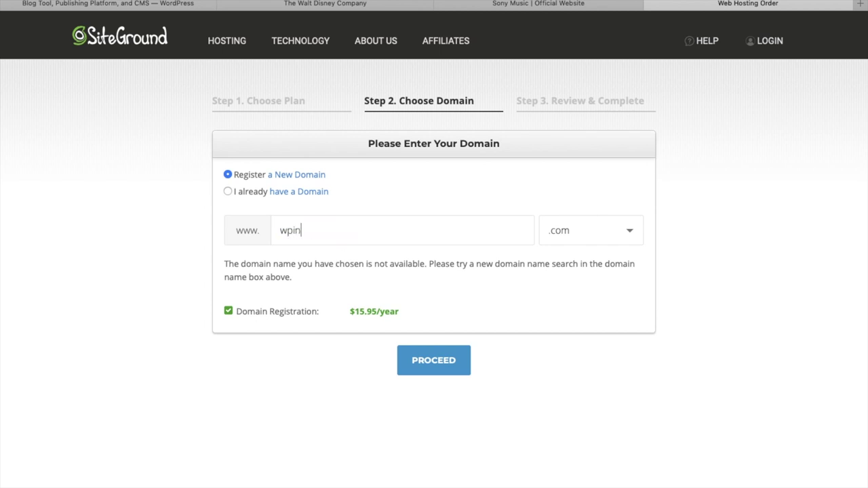
text(10min)
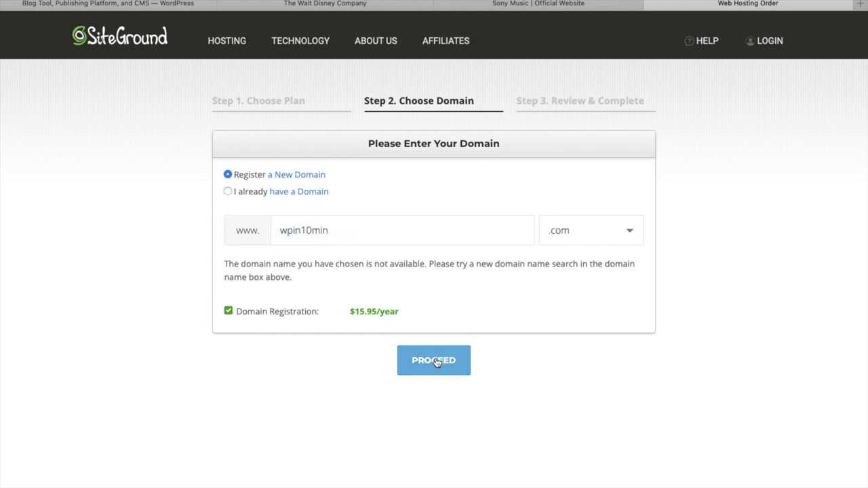
click(437, 363)
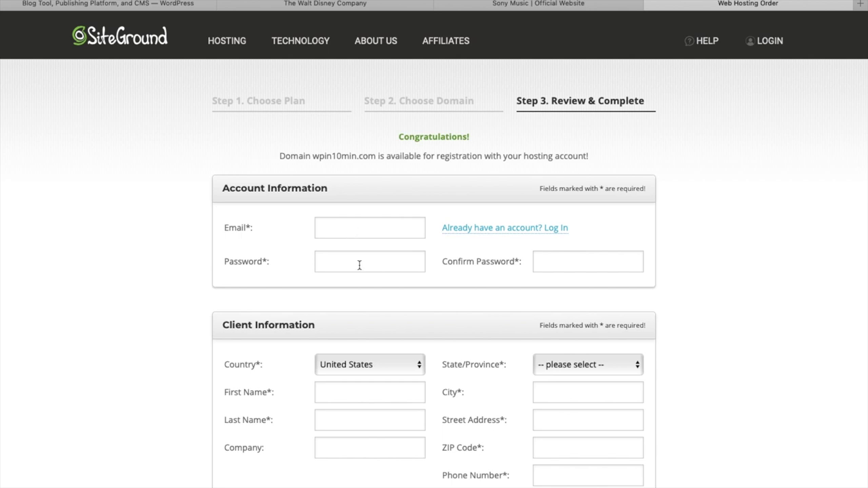
Keep the StartUp order's billing period at 12 months in Purchase Information.
scroll(360, 265, down, 3)
scroll(420, 259, down, 3)
scroll(311, 228, down, 5)
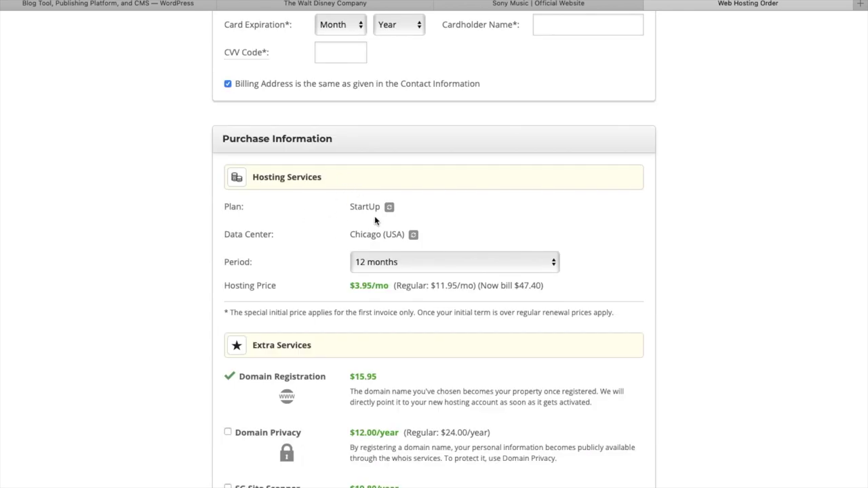
click(413, 235)
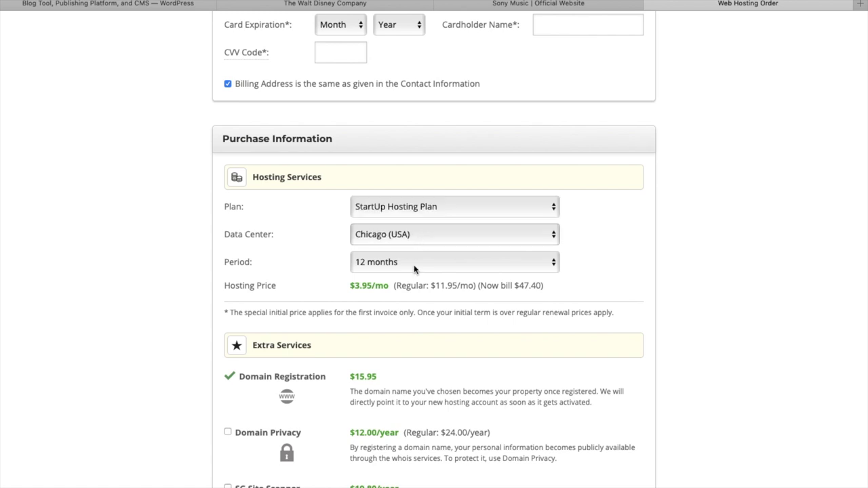
click(413, 265)
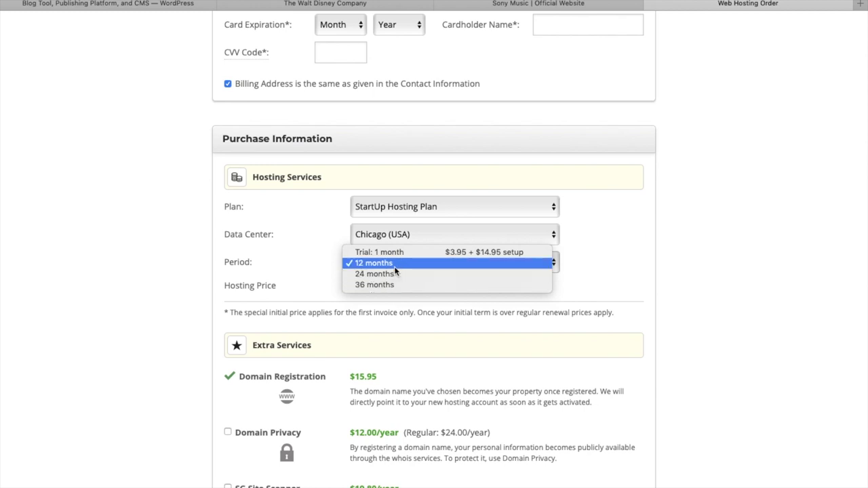
click(395, 267)
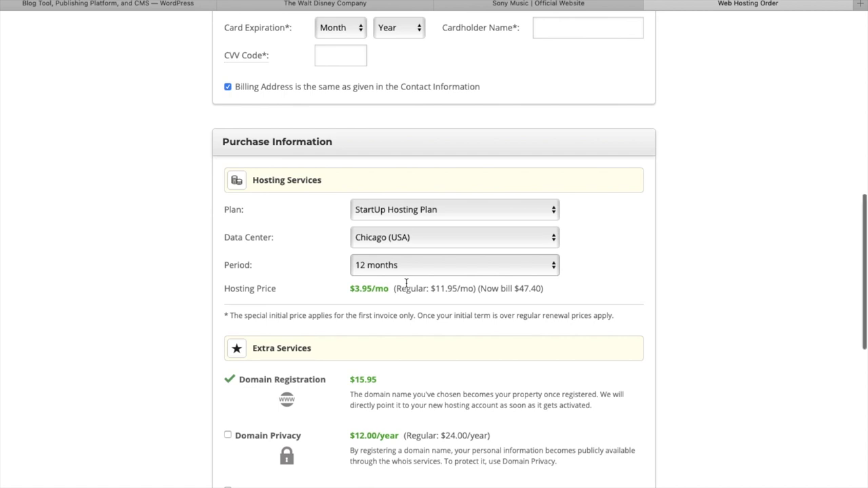
Accept the terms of service and pay the $63.35 USD order.
scroll(403, 283, down, 5)
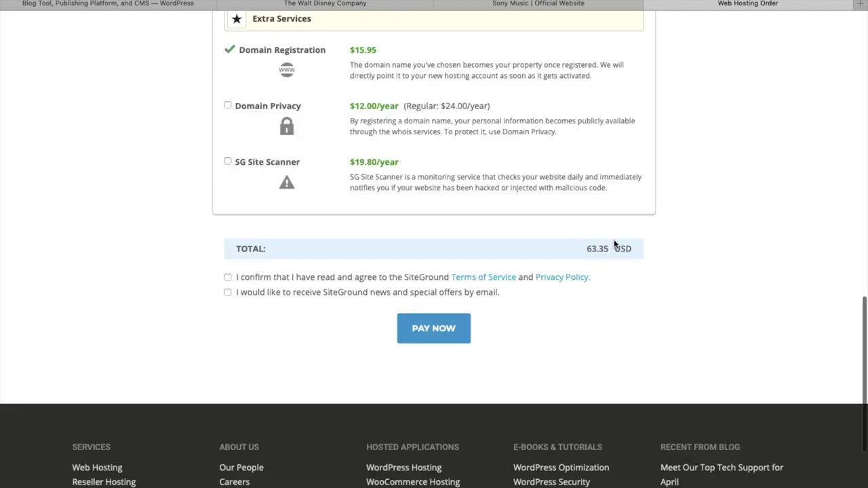
click(228, 277)
click(432, 327)
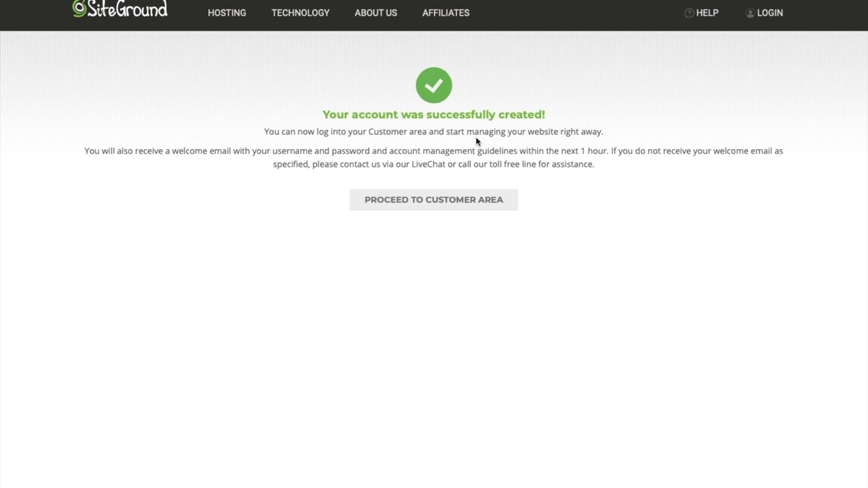
Start a new website with WordPress chosen as the software to install.
click(427, 205)
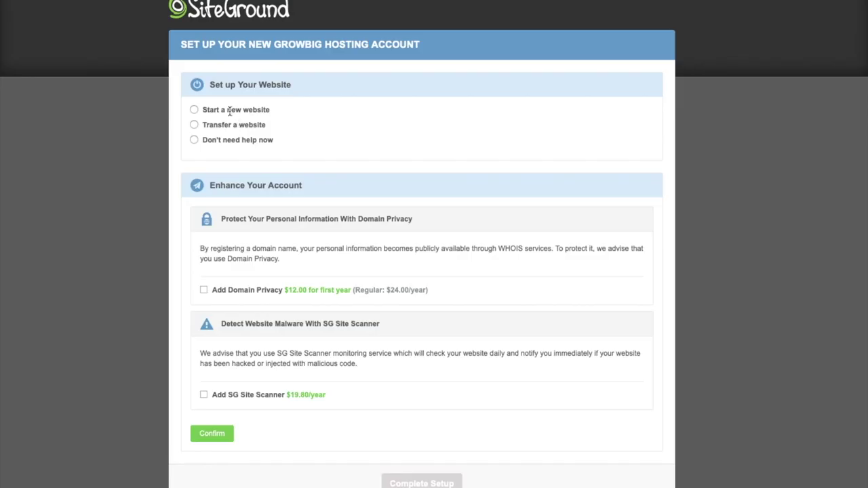
click(196, 110)
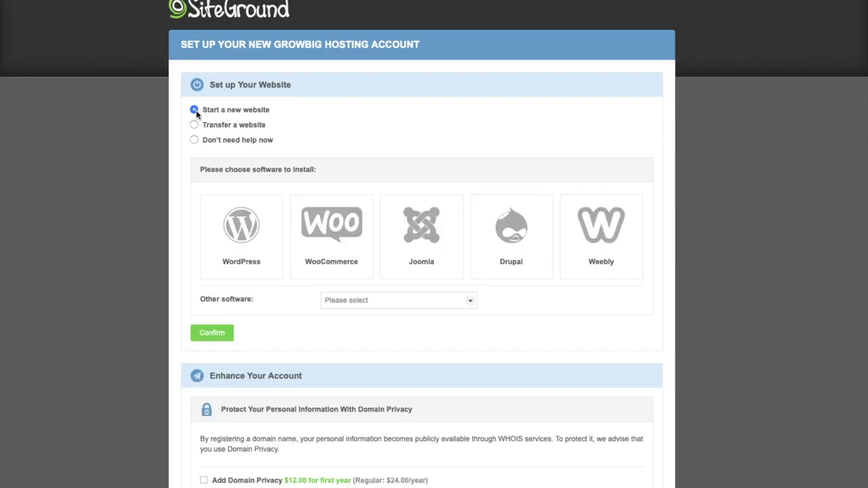
click(246, 248)
Enter the admin e-mail, WordPress username and password, and confirm the install.
click(368, 369)
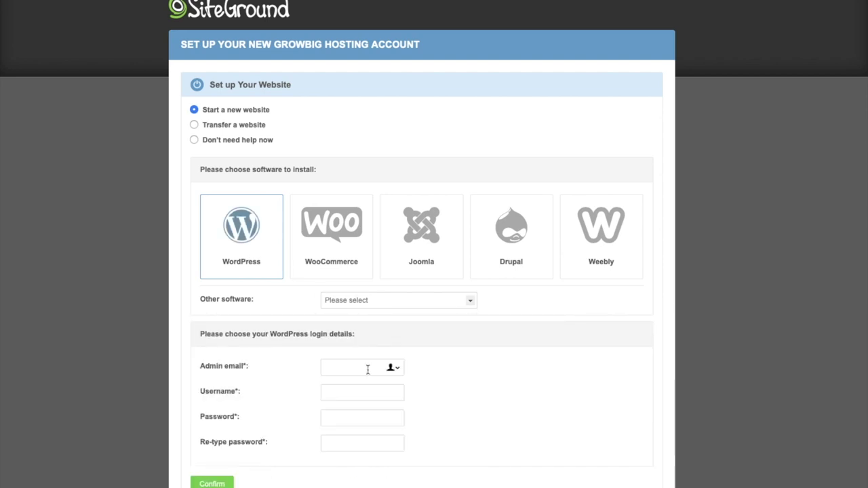
click(353, 405)
click(345, 392)
click(343, 419)
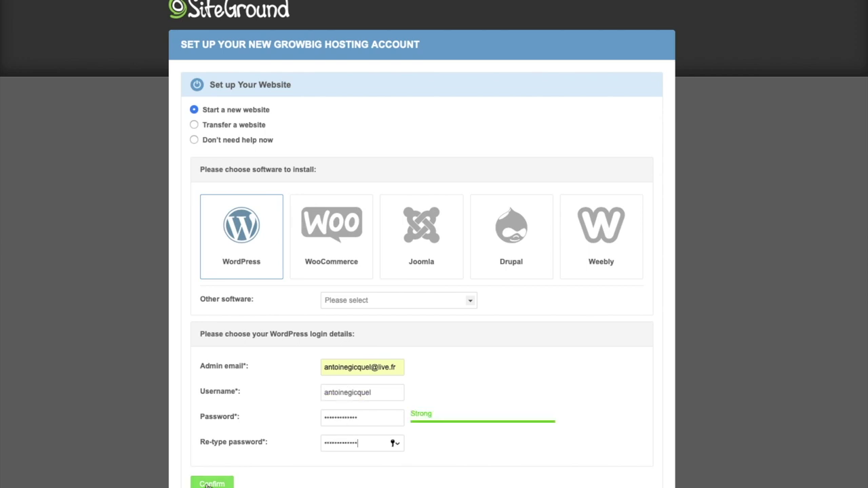
click(206, 484)
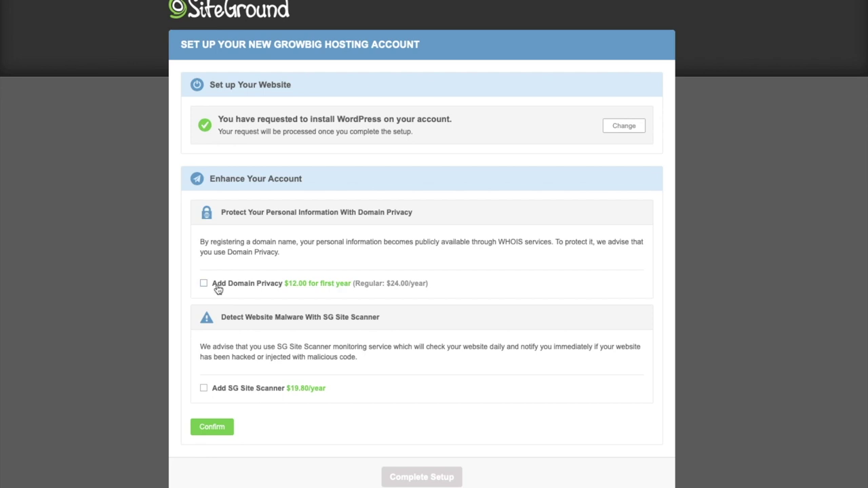
Skip paid enhancements, accept the terms, complete setup and go to the Customer Area.
click(212, 427)
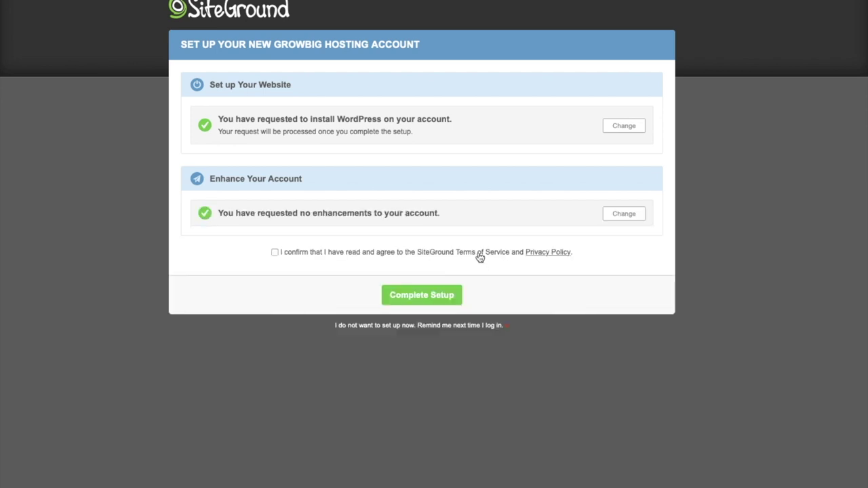
click(434, 255)
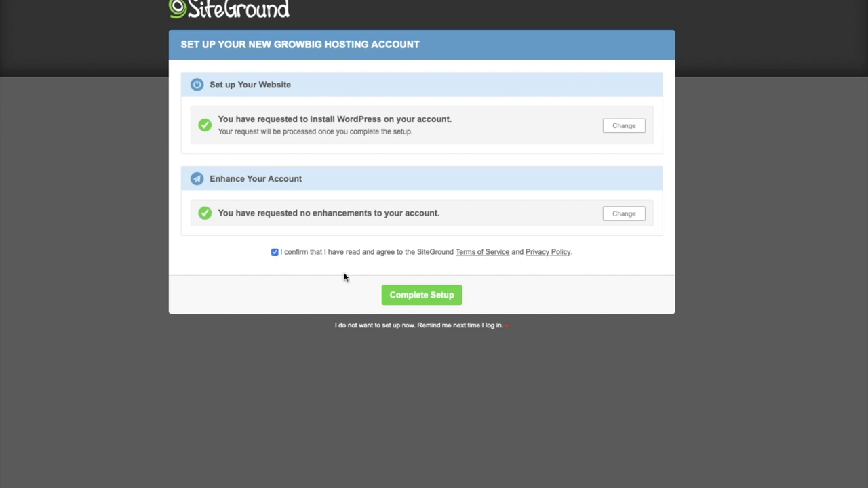
click(421, 296)
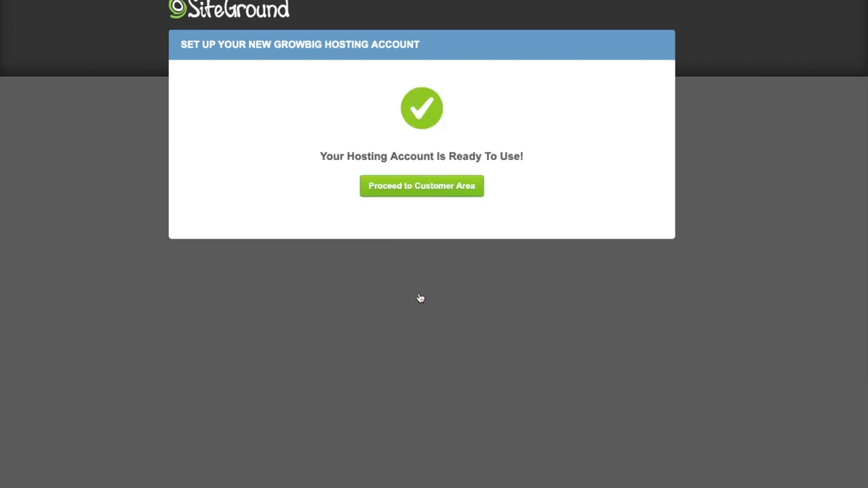
click(419, 193)
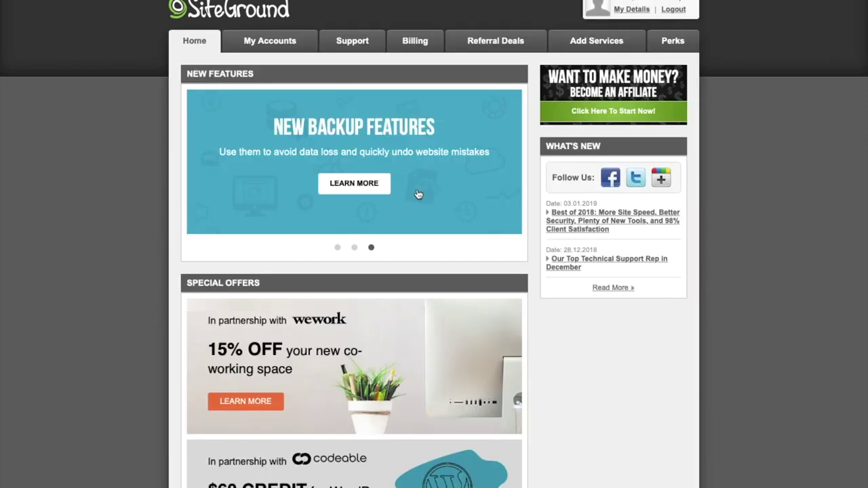
Open the wp10min.com account and enter its cPanel over a secure connection.
click(277, 46)
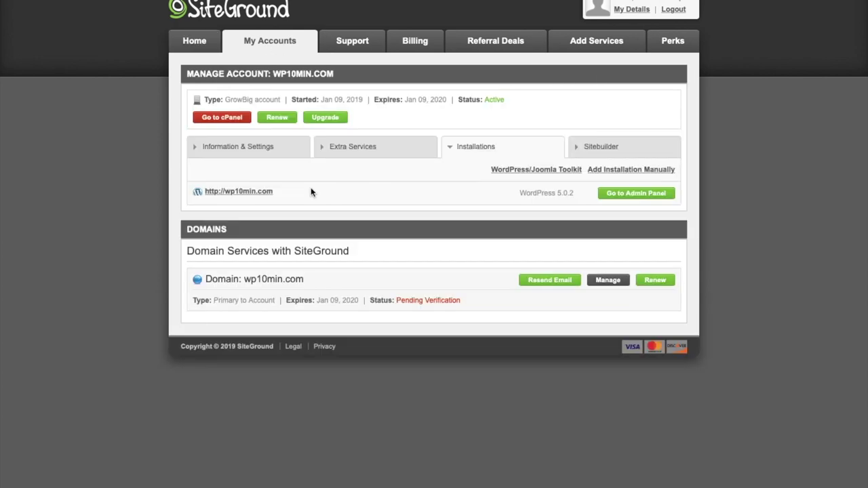
click(239, 192)
click(228, 121)
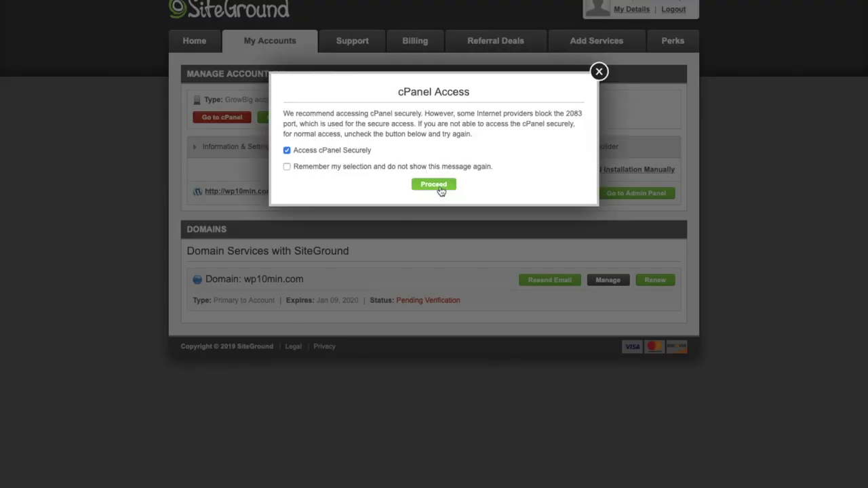
click(440, 188)
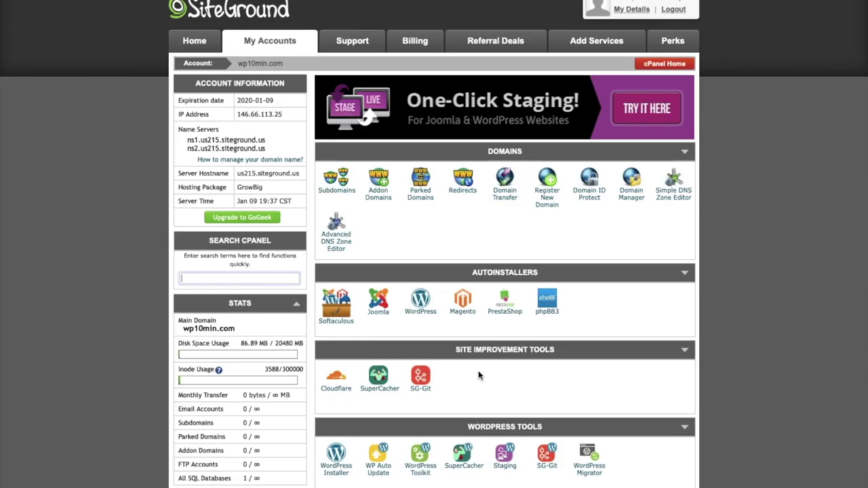
Queue a Let's Encrypt wildcard certificate for wp10min.com, then open the WordPress login.
scroll(478, 370, down, 7)
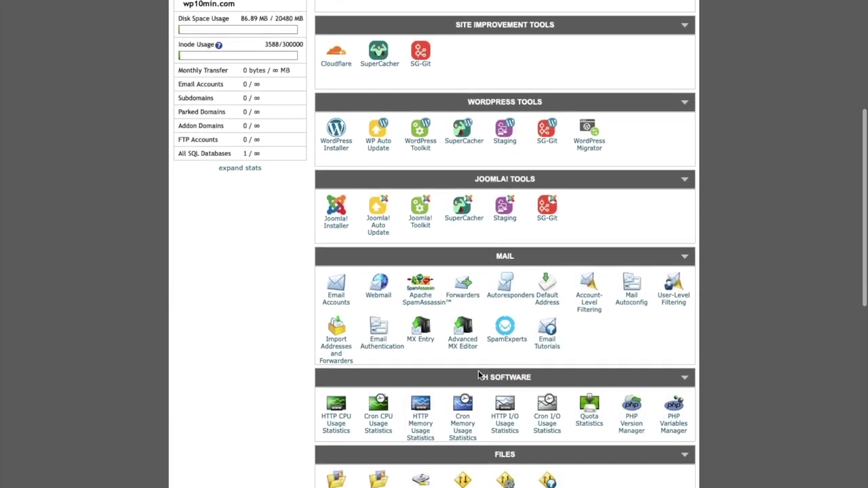
scroll(478, 373, down, 5)
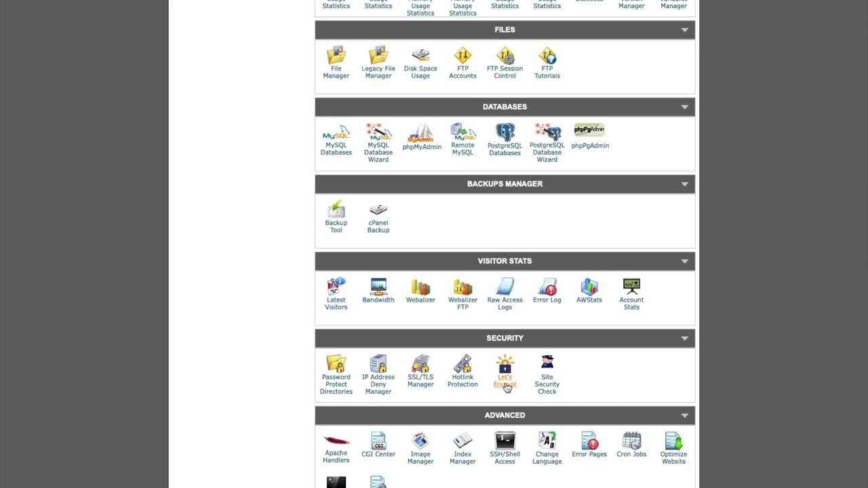
click(506, 387)
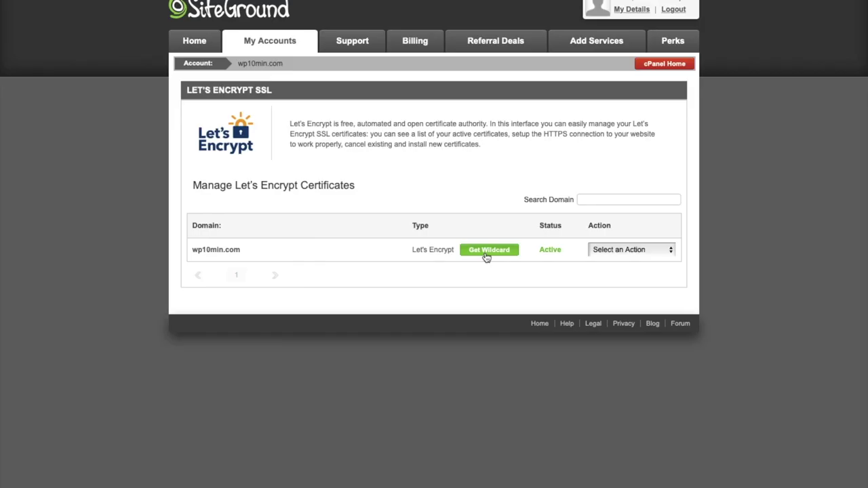
click(486, 252)
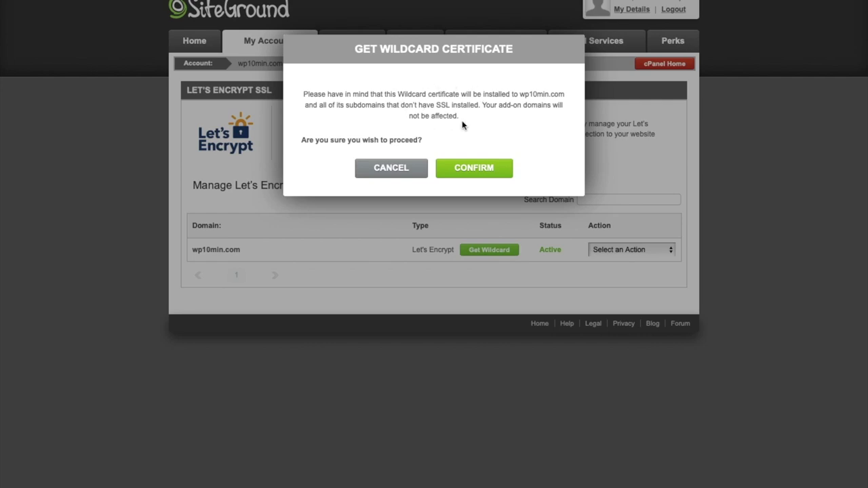
click(488, 172)
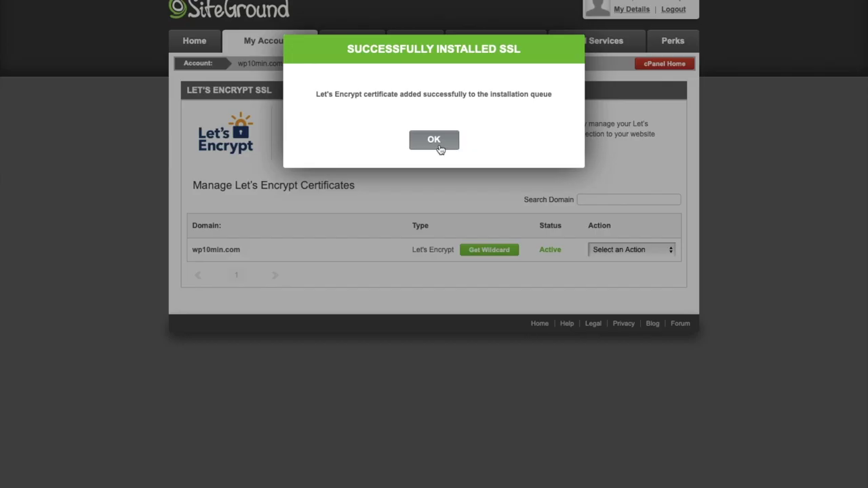
click(434, 141)
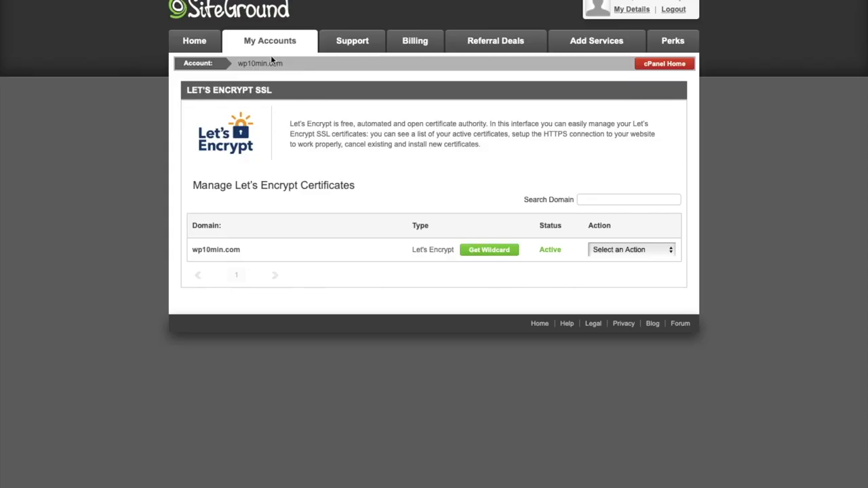
click(254, 47)
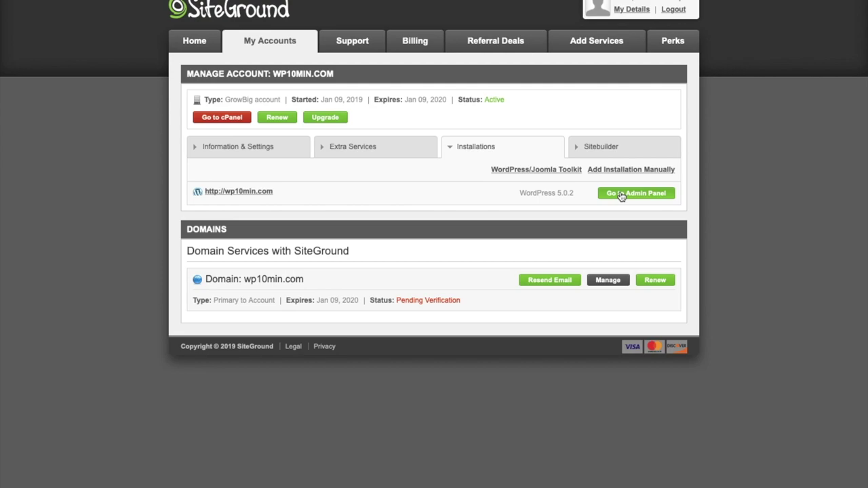
click(620, 195)
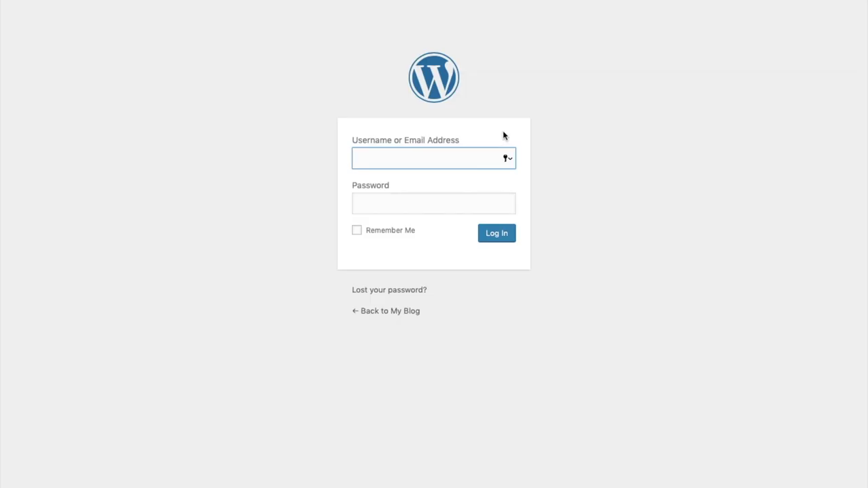
Sign in to the WordPress admin with the saved password and skip the starter wizard.
key(Tab)
key(super+backslash)
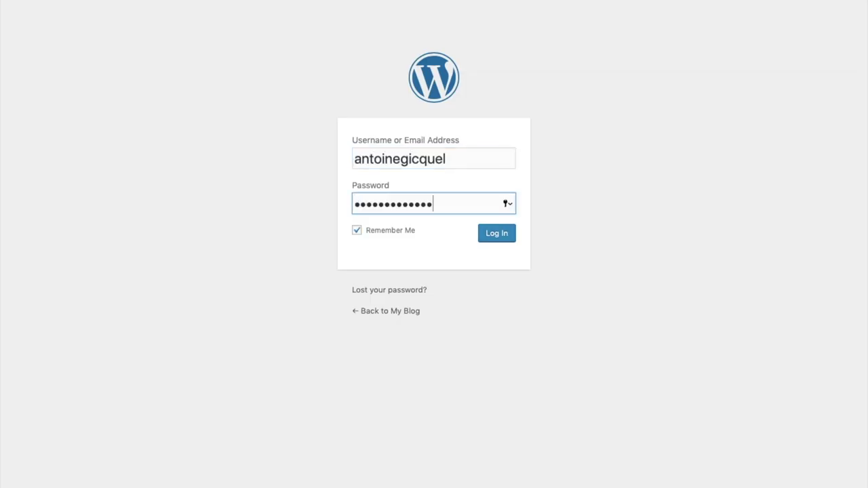
click(504, 242)
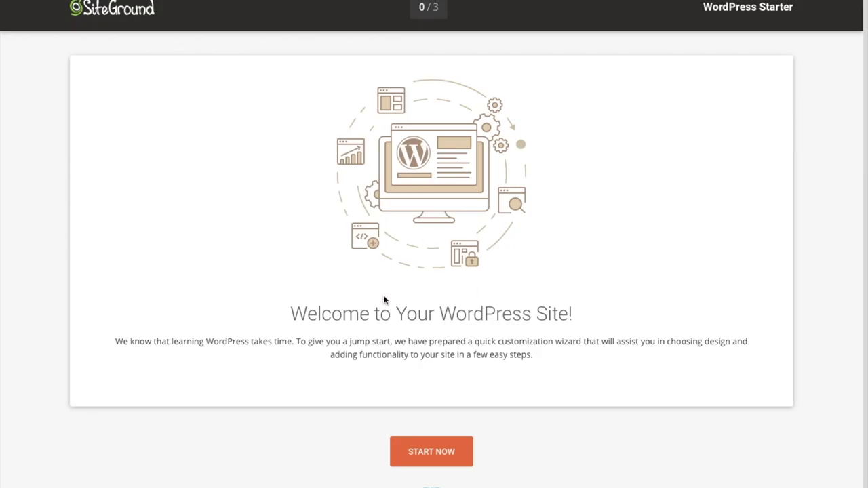
click(431, 479)
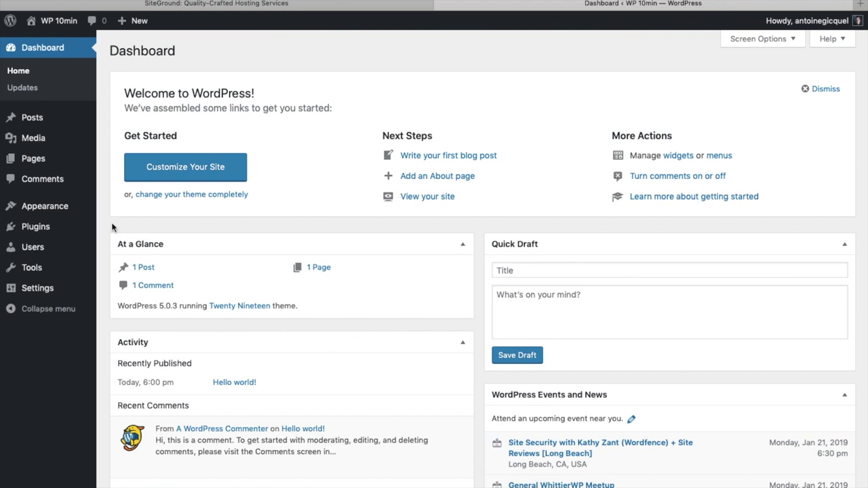
Install and activate the Astra theme from the theme directory.
mouse_move(65, 210)
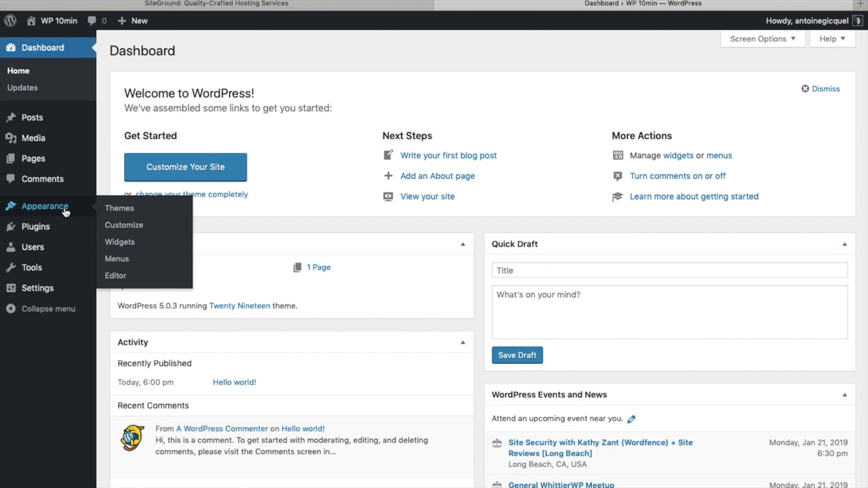
click(130, 209)
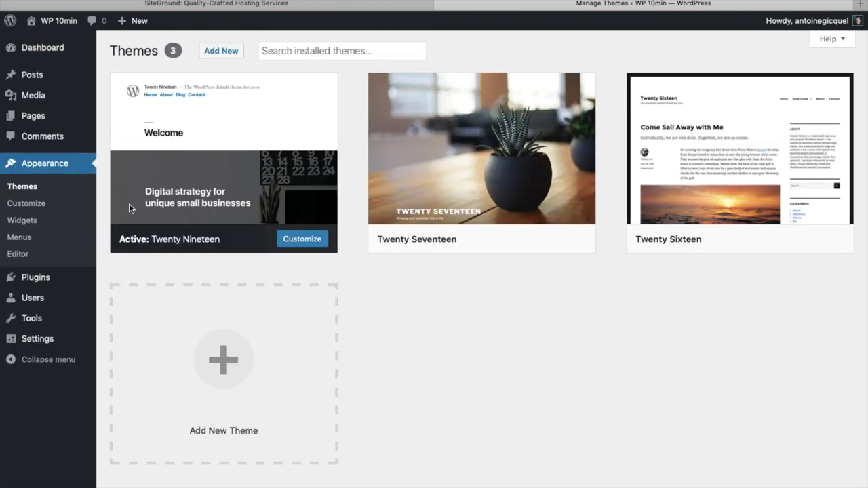
click(219, 59)
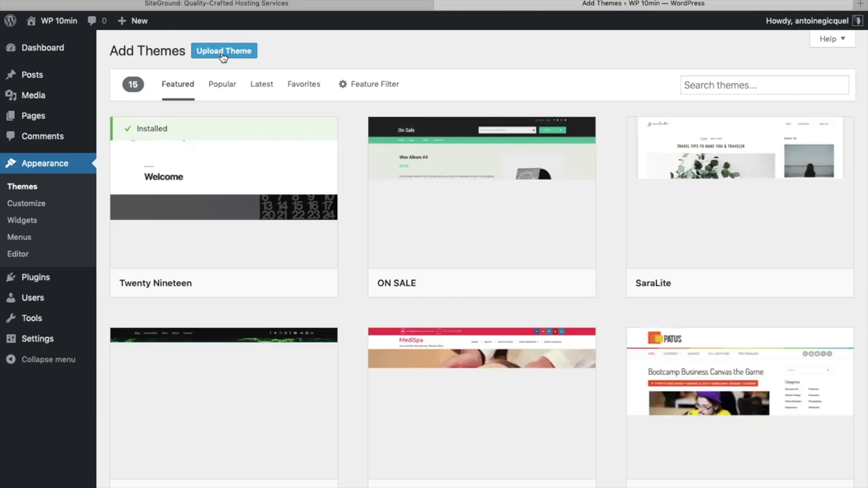
click(697, 85)
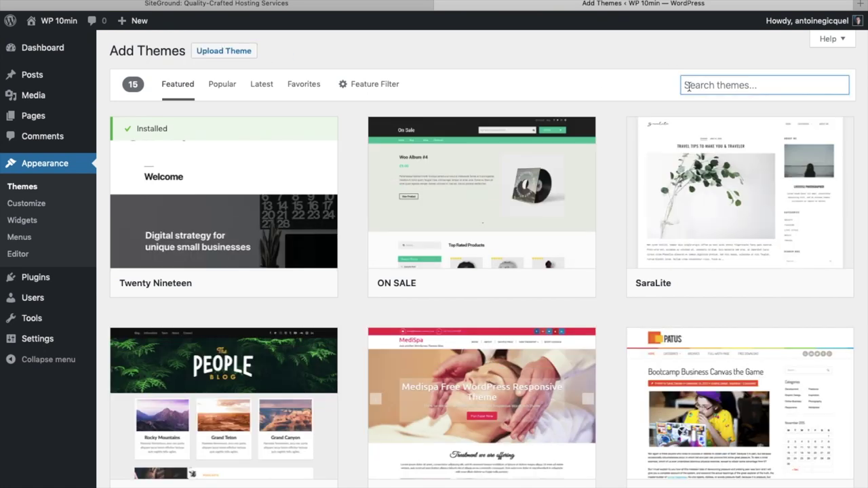
text(Astra)
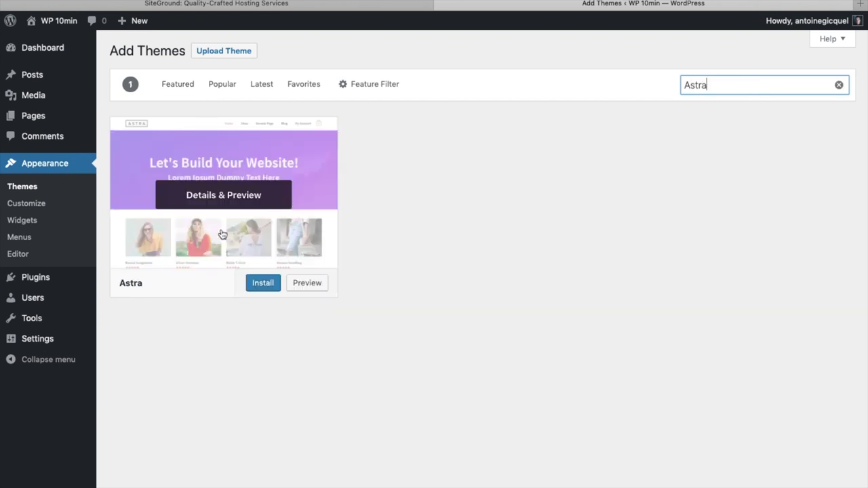
click(263, 284)
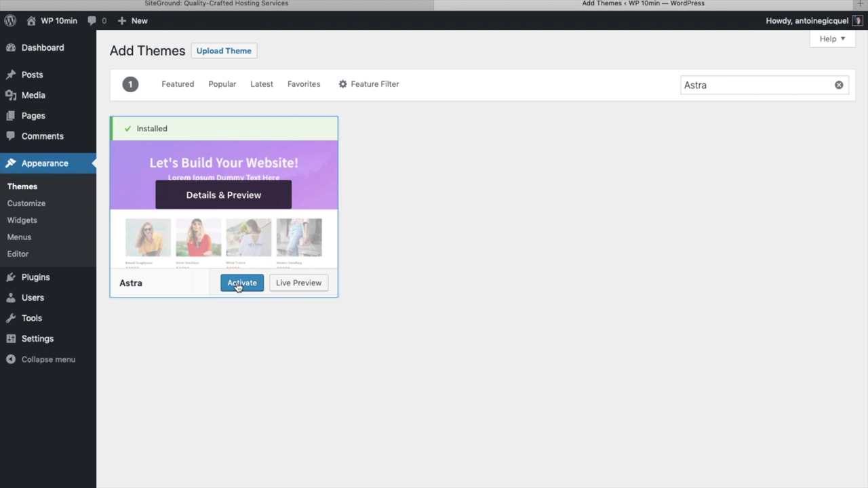
click(238, 286)
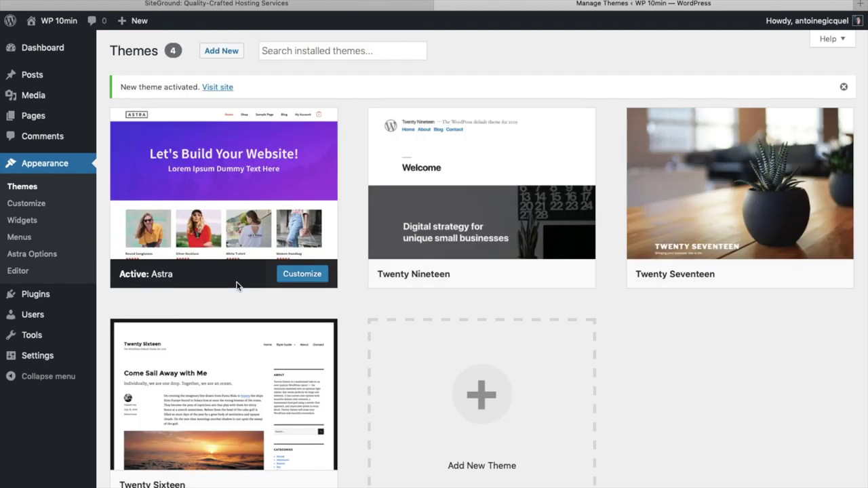
click(32, 254)
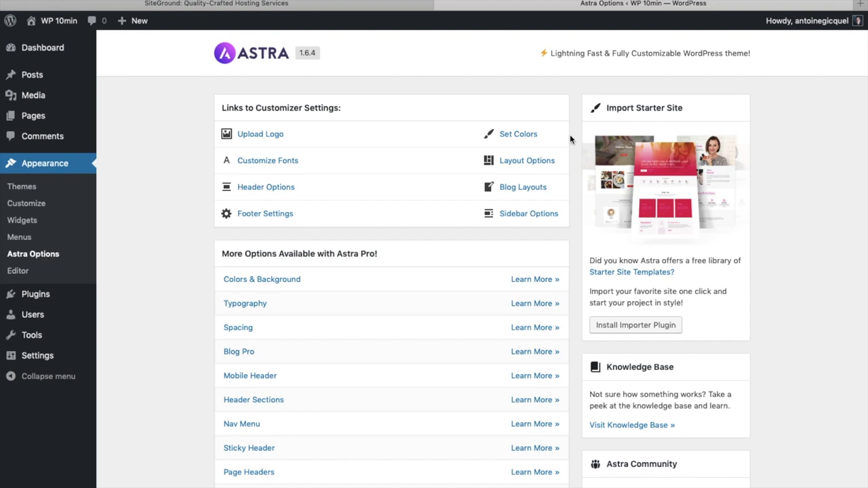
Install the starter site importer and open the Elementor A/C Technician template.
click(627, 327)
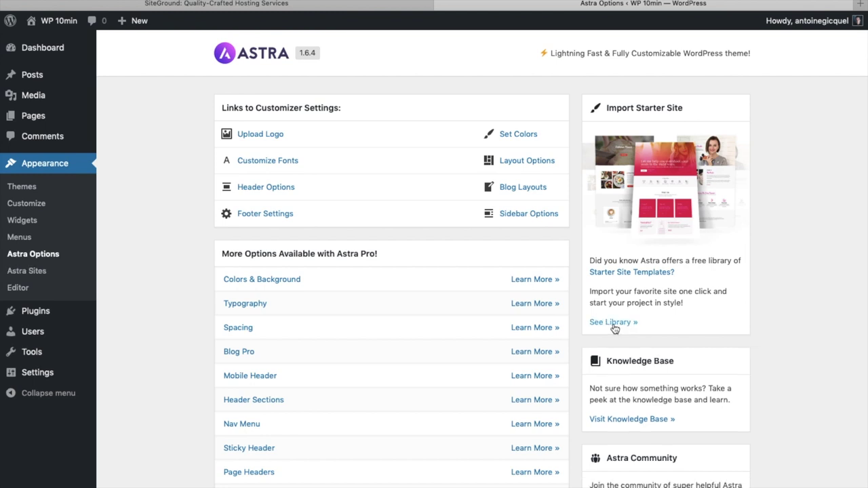
click(614, 323)
click(159, 97)
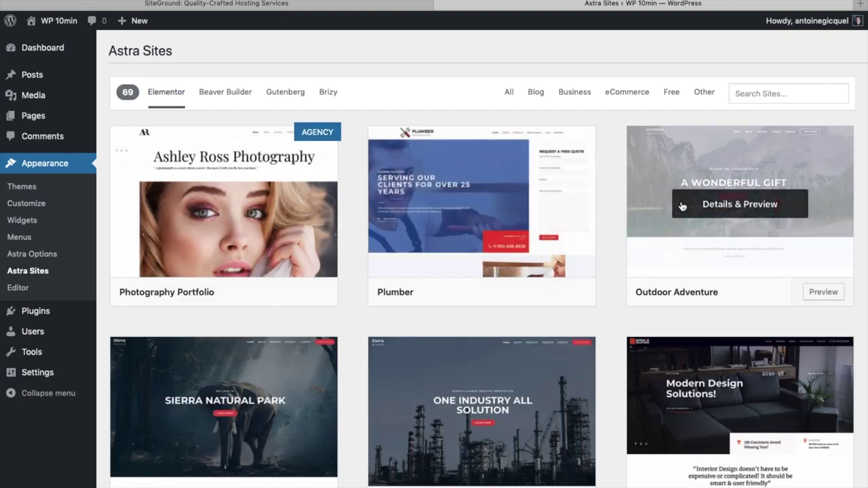
scroll(466, 407, down, 3)
scroll(465, 407, down, 6)
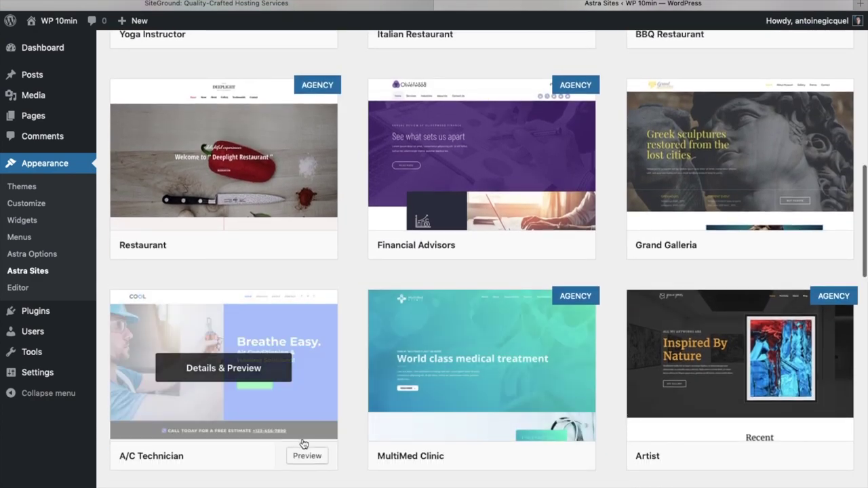
click(229, 420)
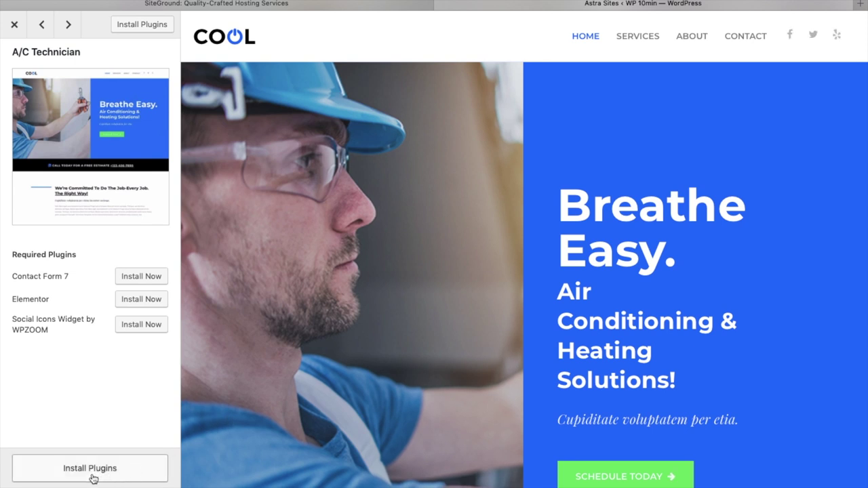
Import the A/C Technician site with its required plugins and view the live site.
click(91, 476)
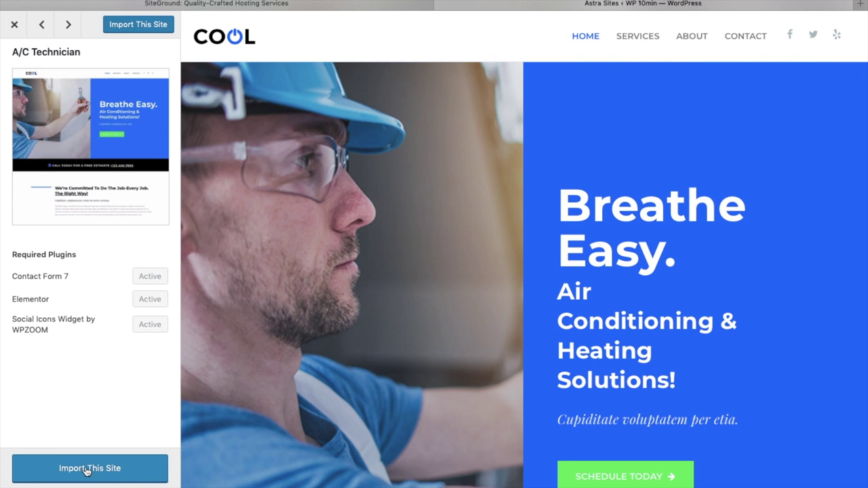
click(93, 475)
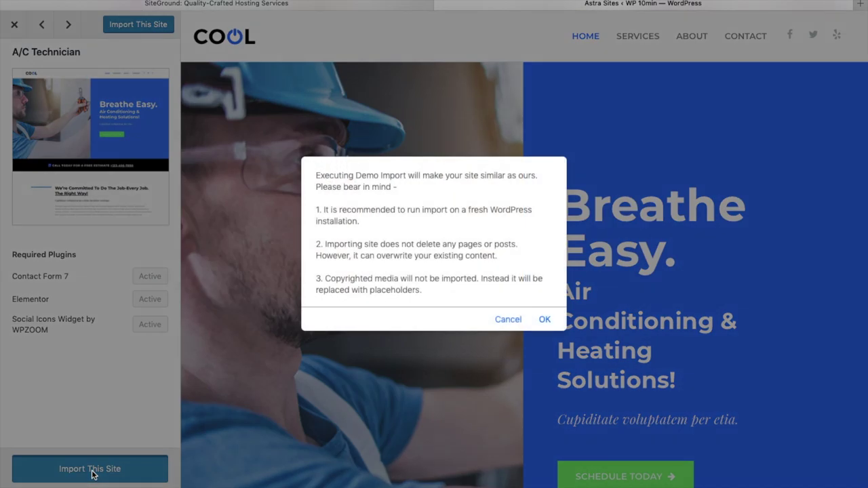
click(545, 321)
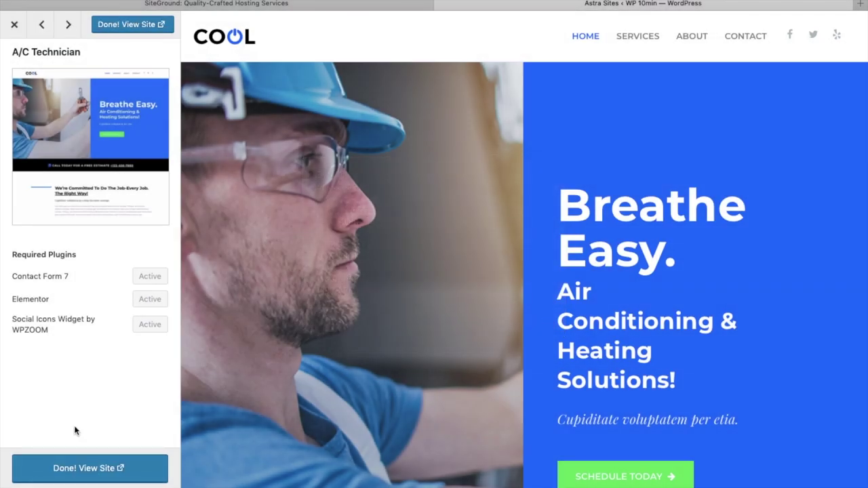
click(82, 470)
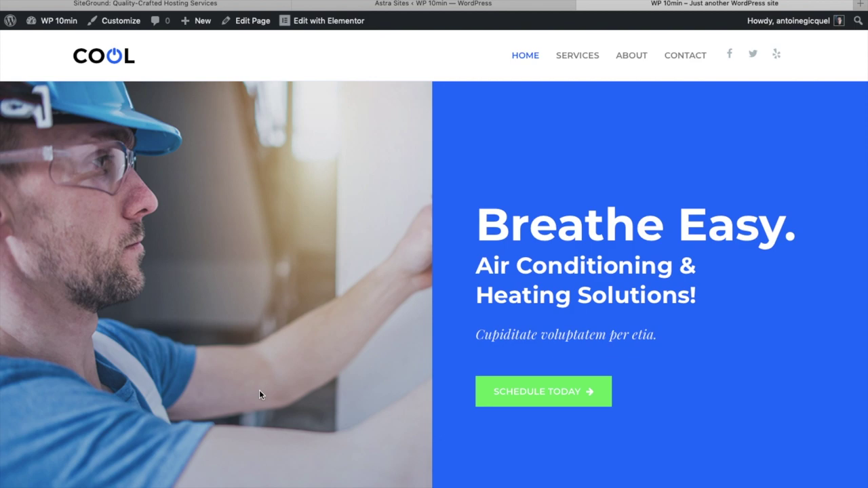
Look over the live COOL homepage, then launch the Customizer for the WP 10min site.
scroll(357, 409, down, 20)
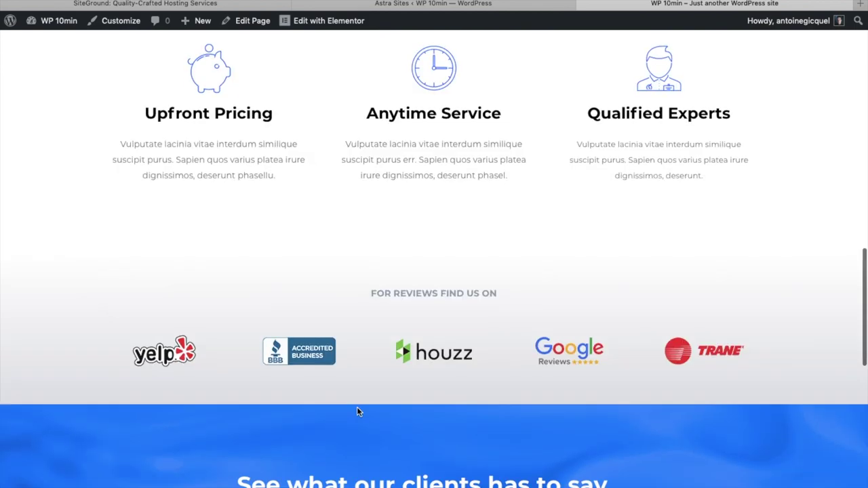
scroll(357, 410, up, 20)
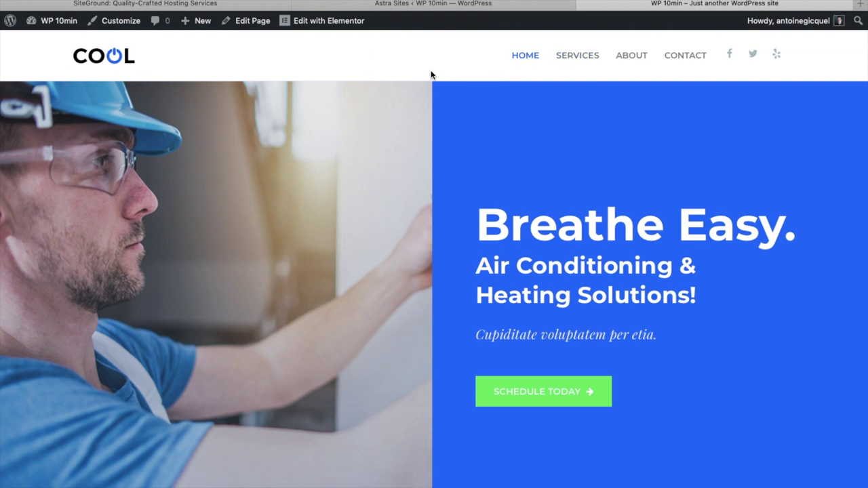
click(122, 21)
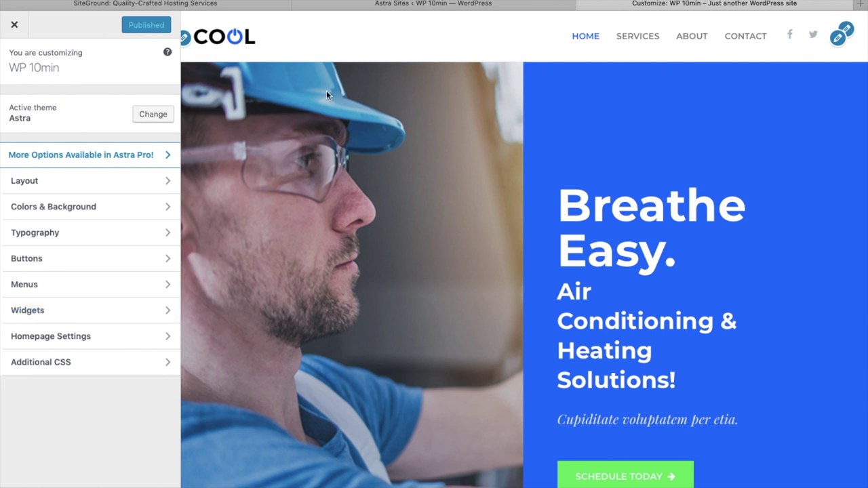
Browse the Media Library for a replacement logo, then select the default tagline text.
click(189, 42)
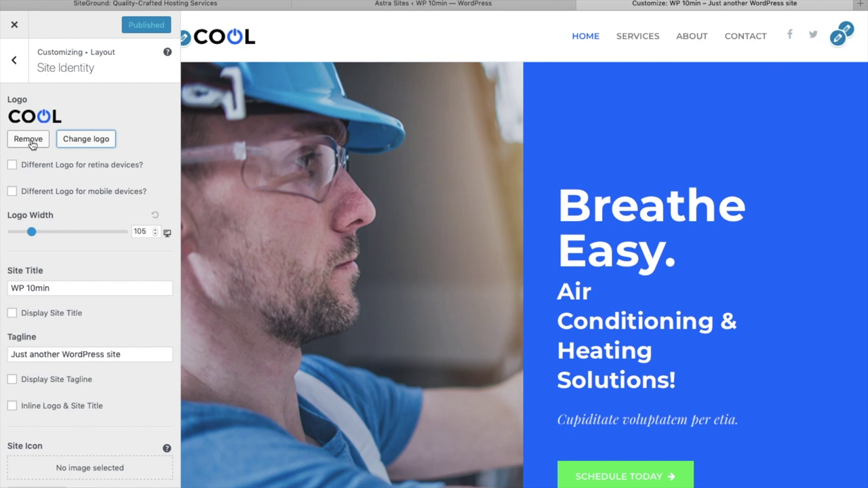
click(82, 143)
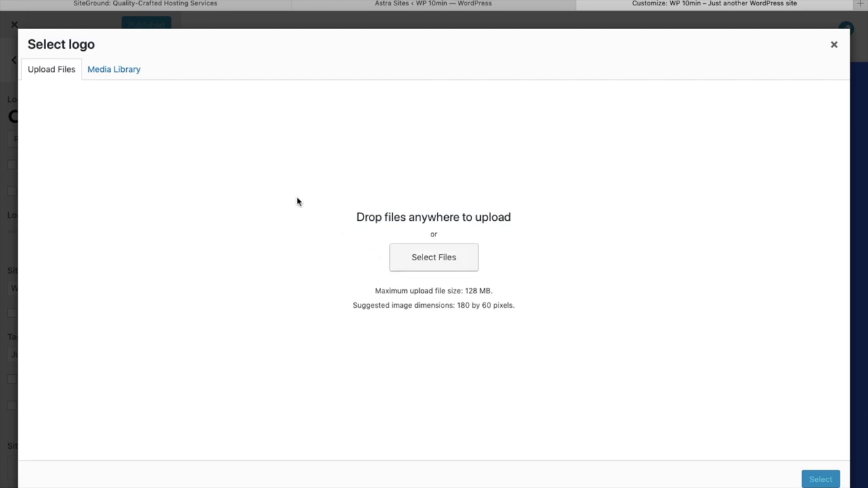
click(111, 74)
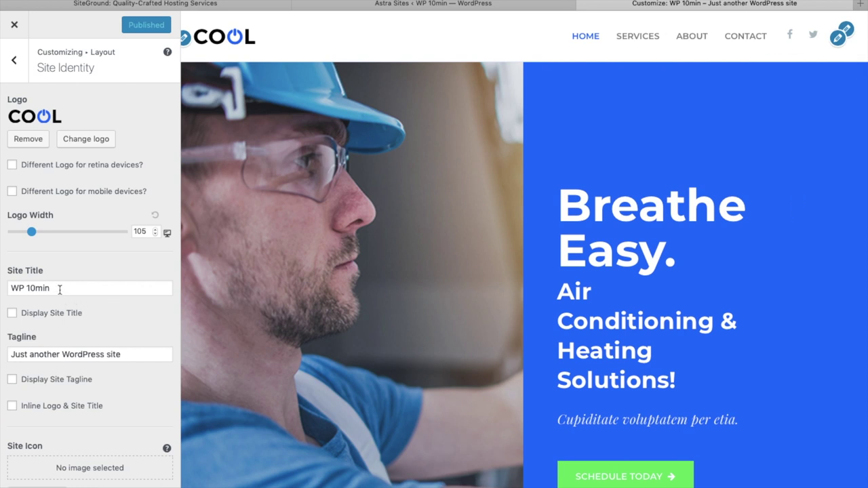
drag(124, 354, 5, 353)
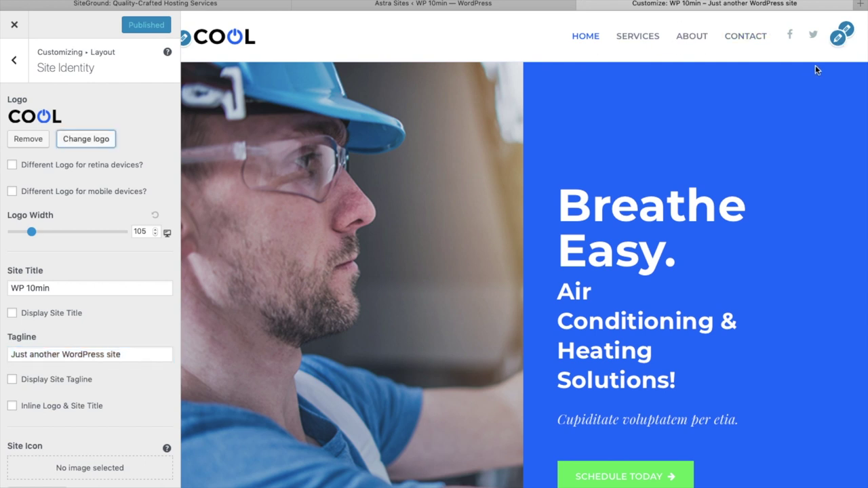
click(846, 29)
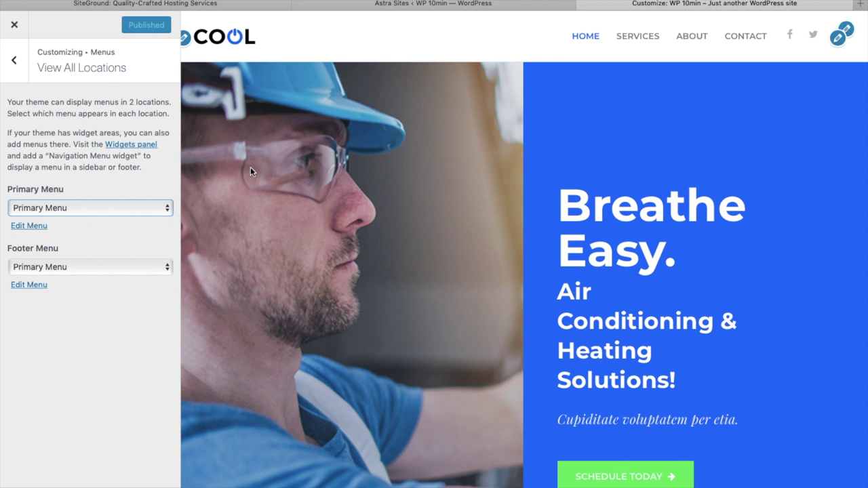
Rename the HOME menu item to PAGE1, remove it, and move SERVICES after CONTACT.
click(30, 227)
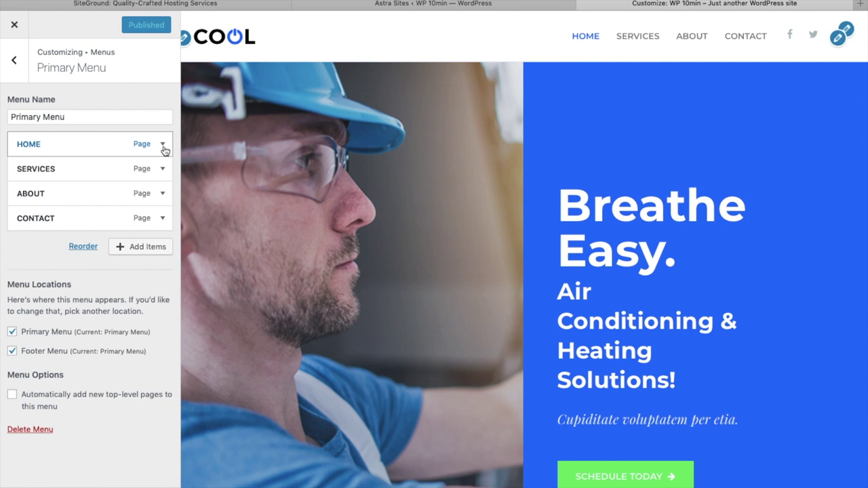
click(95, 149)
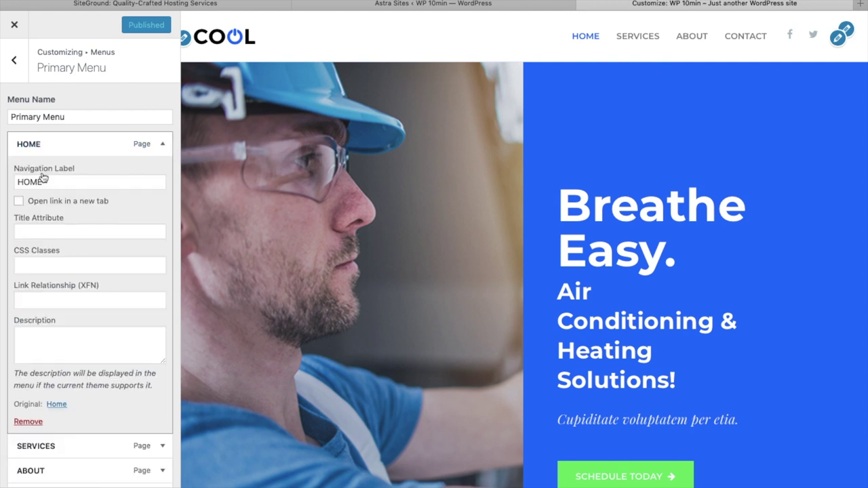
double_click(47, 186)
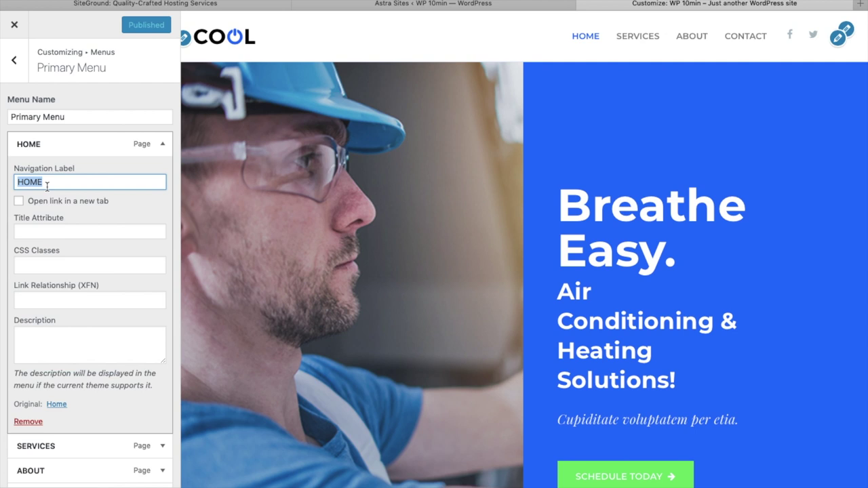
text(PAGE1)
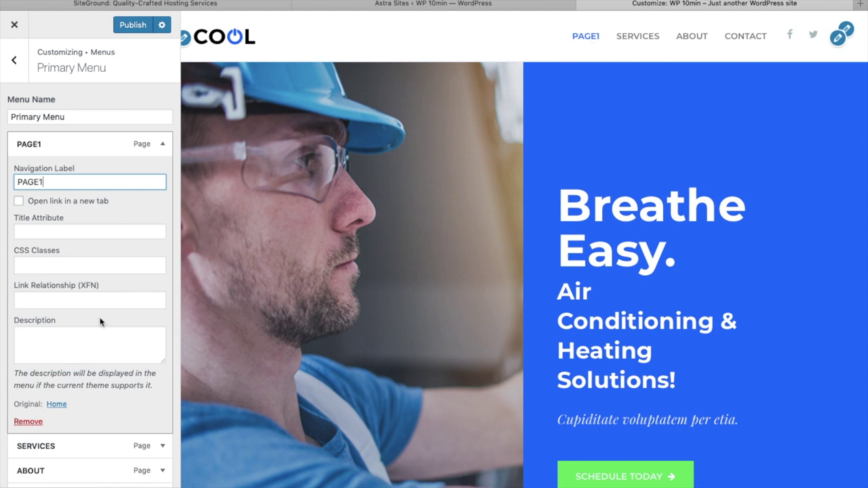
click(29, 421)
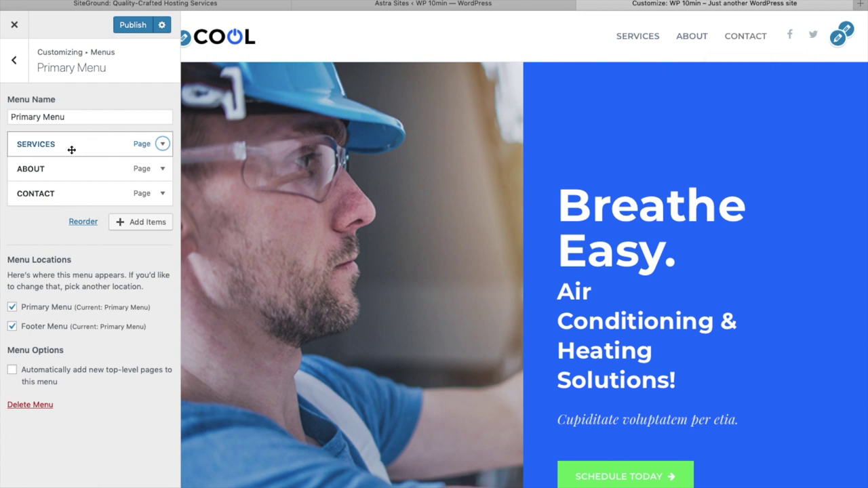
drag(62, 151, 60, 202)
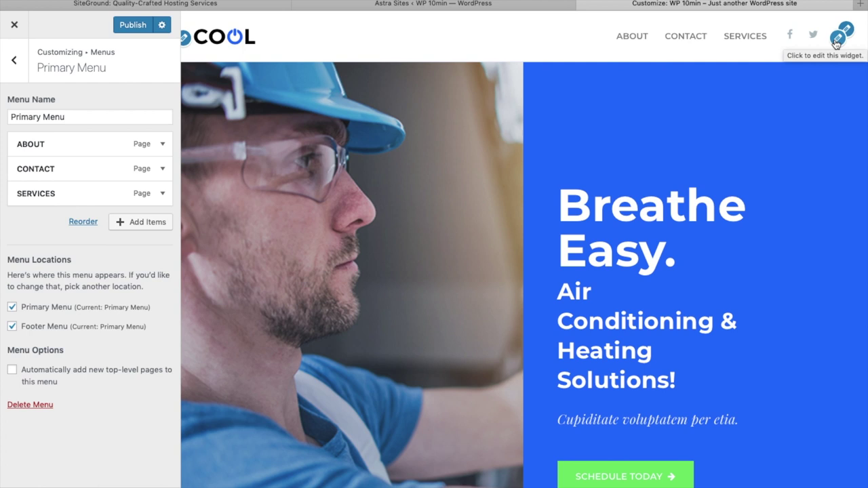
Delete the Yelp and Twitter icons from the header social icons widget.
click(837, 42)
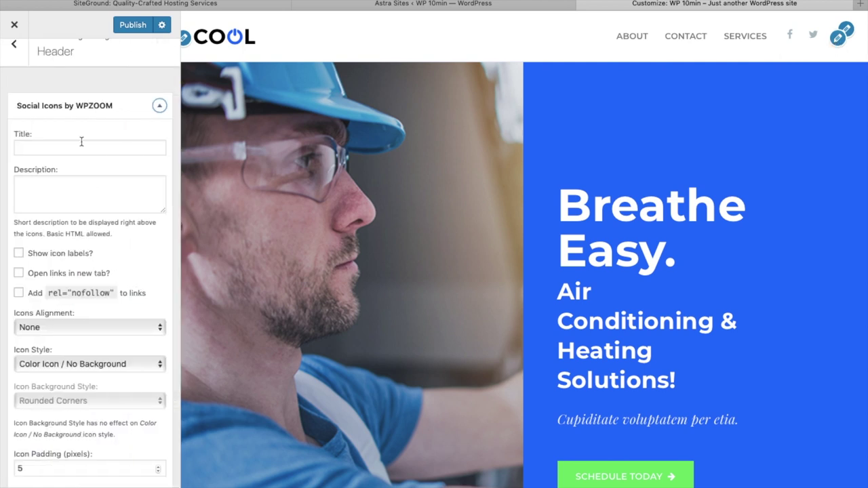
scroll(77, 315, down, 5)
scroll(77, 314, down, 6)
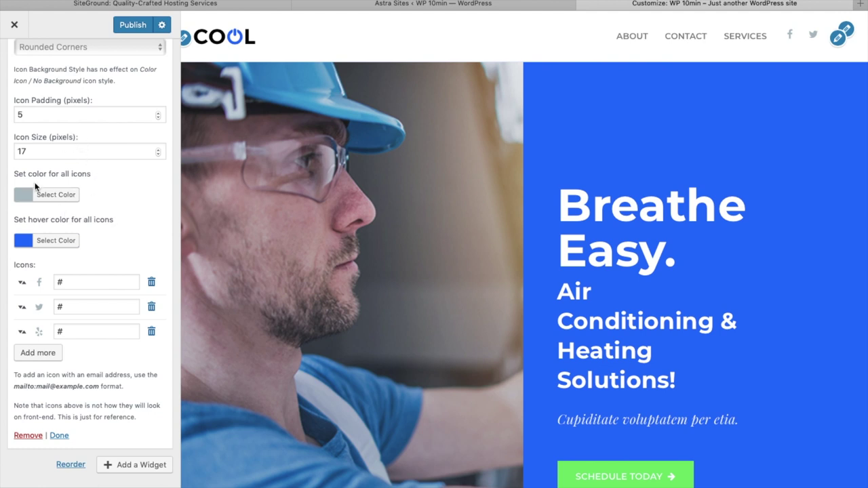
click(151, 331)
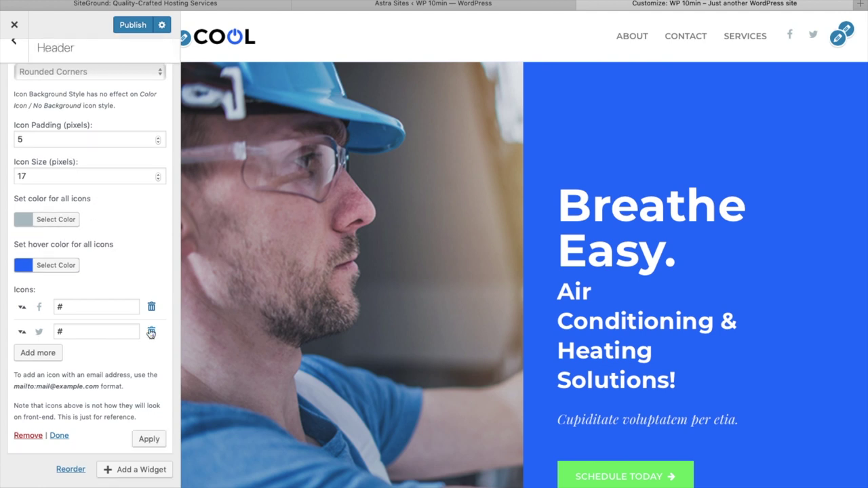
click(151, 332)
Add a YouTube social icon, edit the link fields, and try leaving the Customizer.
click(48, 353)
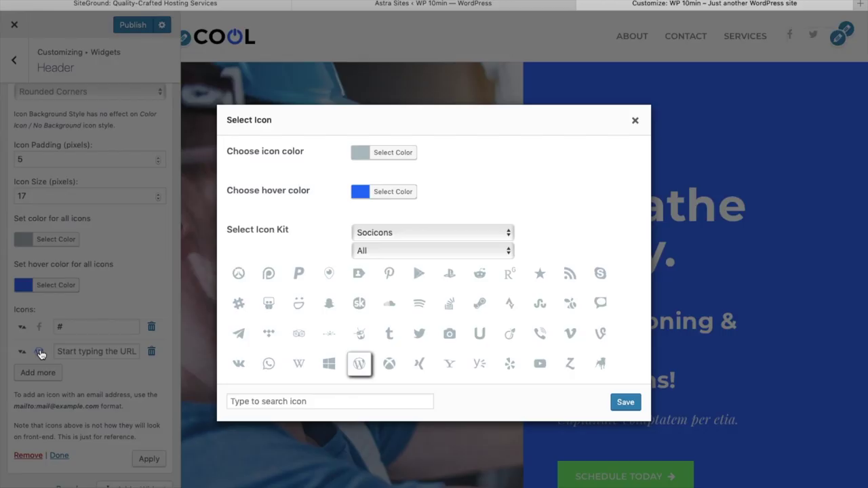
click(542, 365)
click(625, 403)
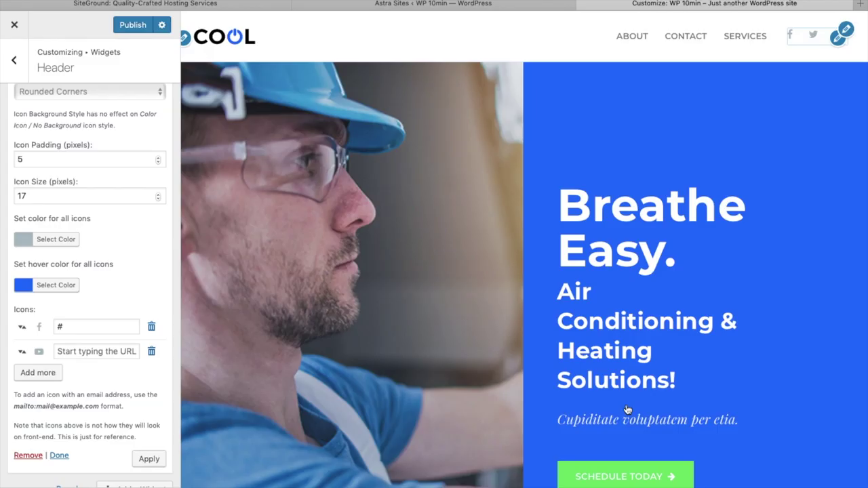
click(80, 354)
click(75, 327)
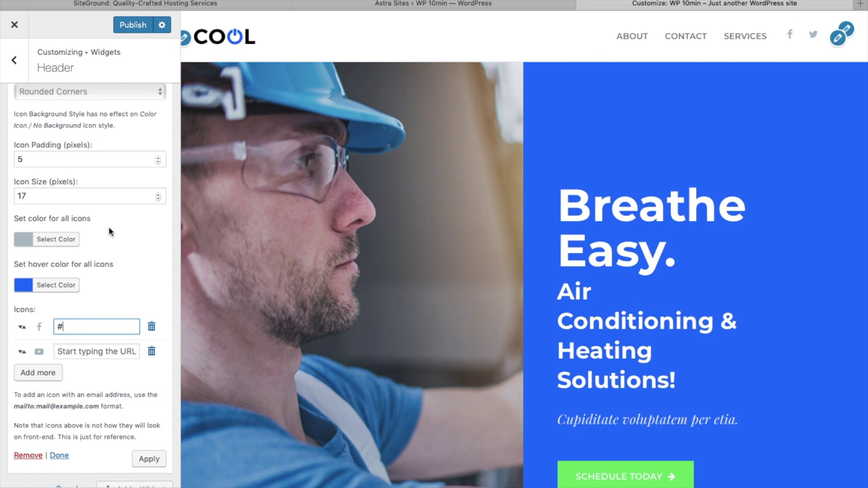
click(13, 27)
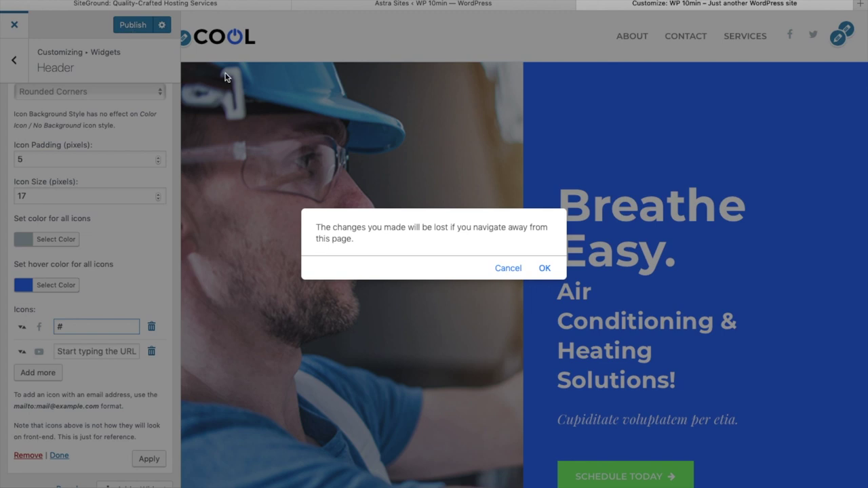
click(546, 269)
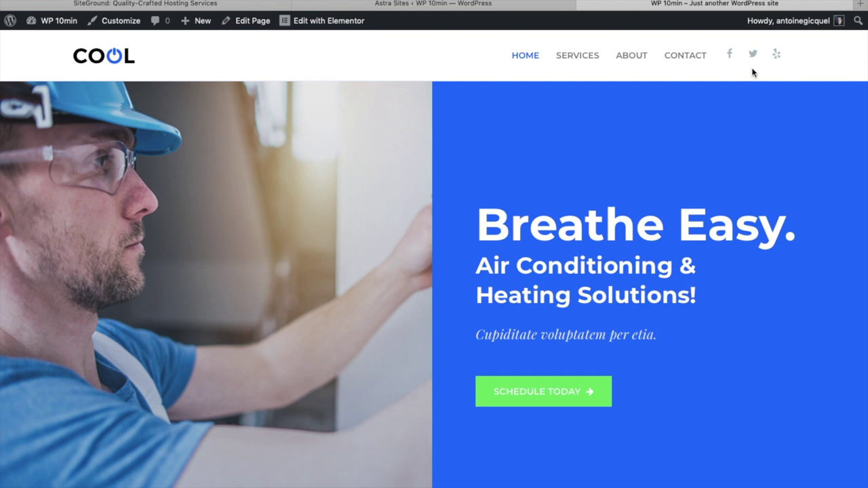
scroll(492, 187, down, 6)
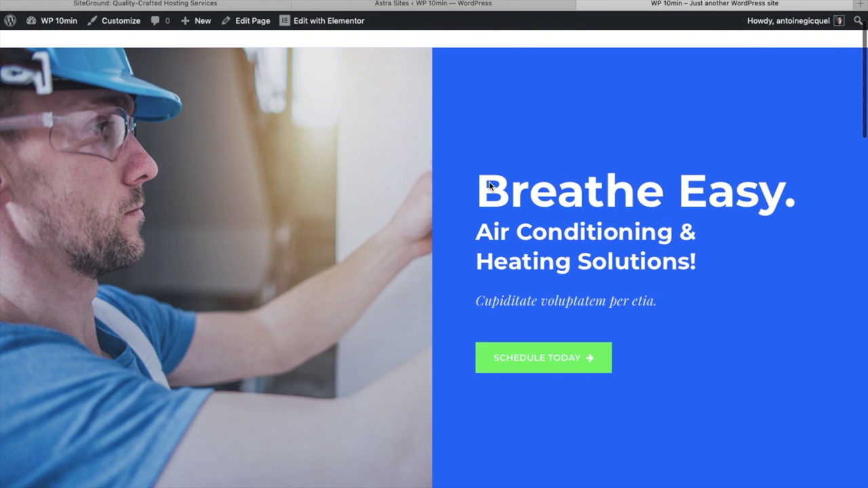
scroll(491, 187, down, 15)
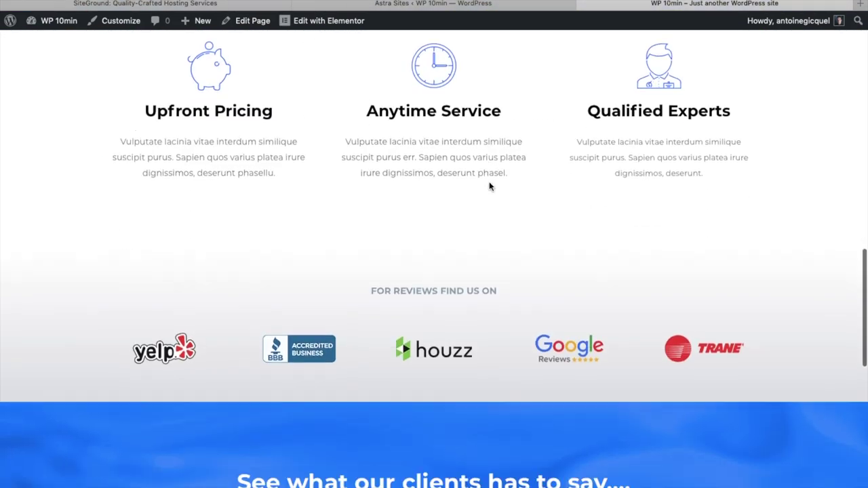
scroll(490, 186, down, 2)
key(Home)
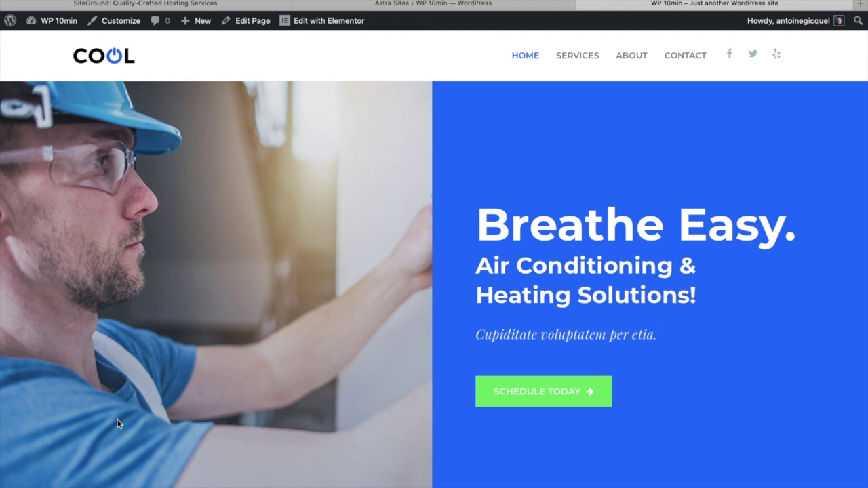
click(325, 21)
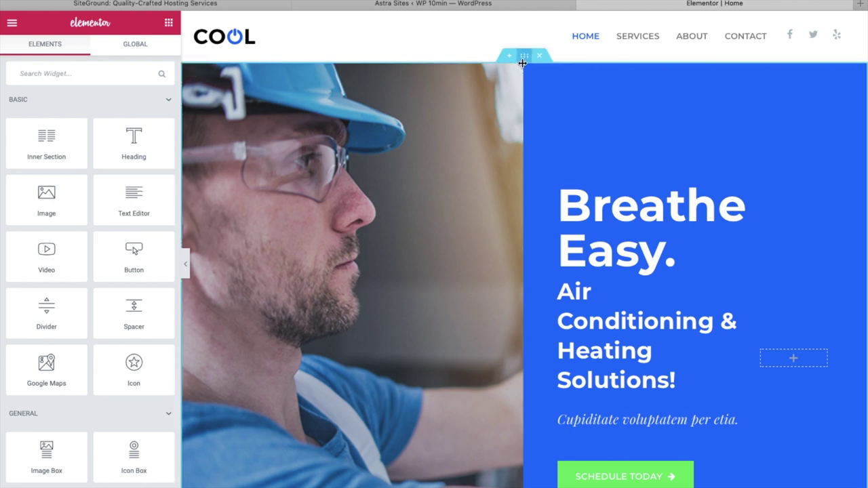
Select the hero section, then its left photo column to show its 49.782% width layout settings.
scroll(520, 115, down, 5)
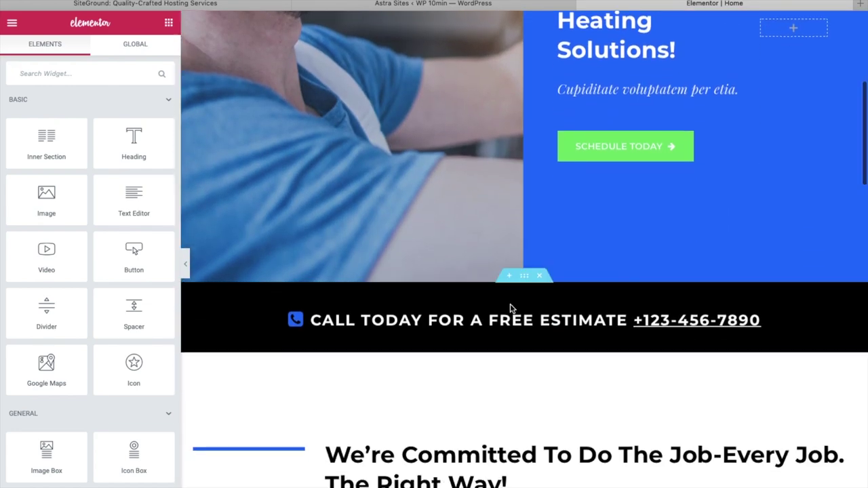
scroll(523, 291, down, 1)
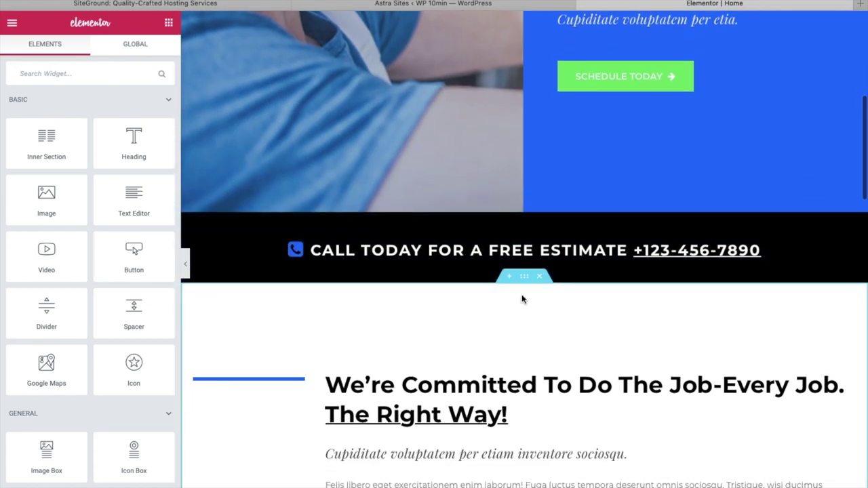
scroll(527, 287, down, 10)
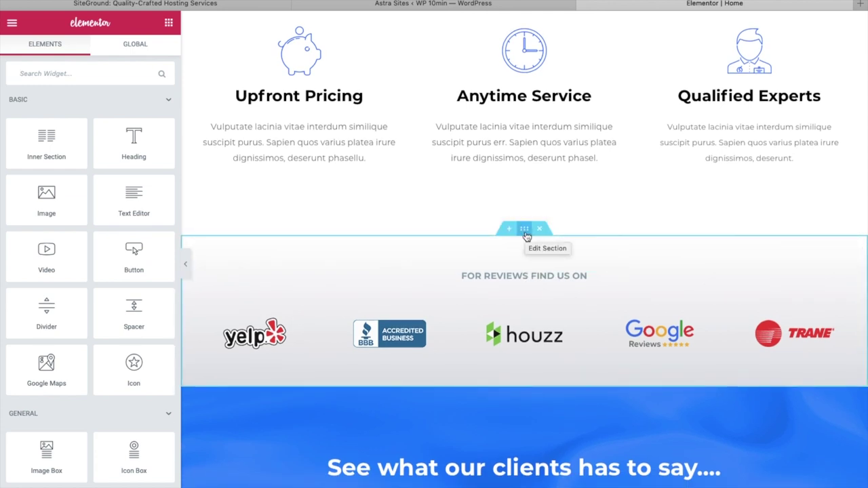
scroll(527, 235, up, 15)
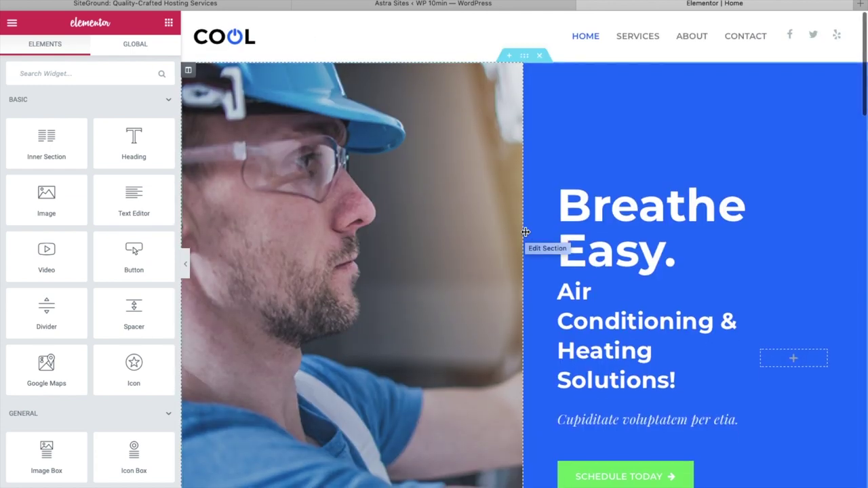
click(525, 57)
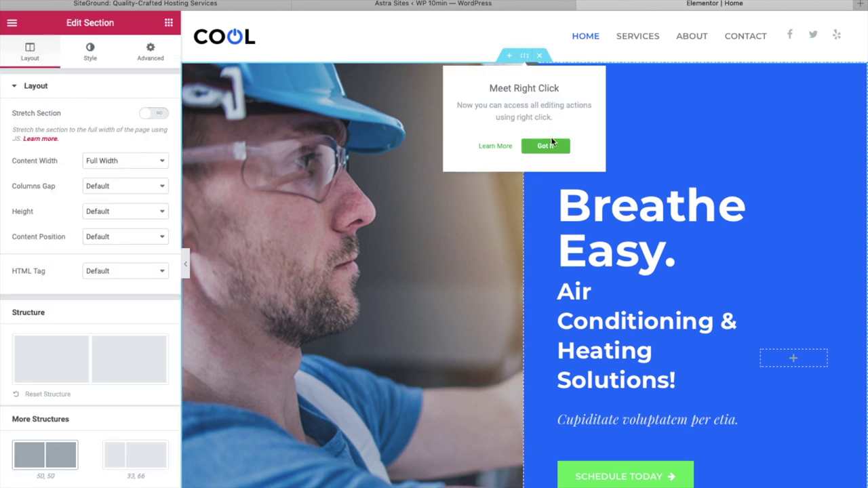
click(551, 145)
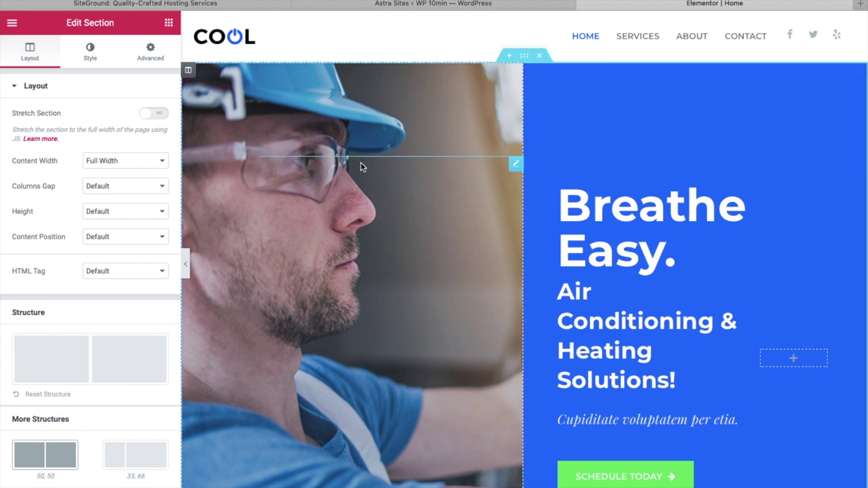
click(343, 213)
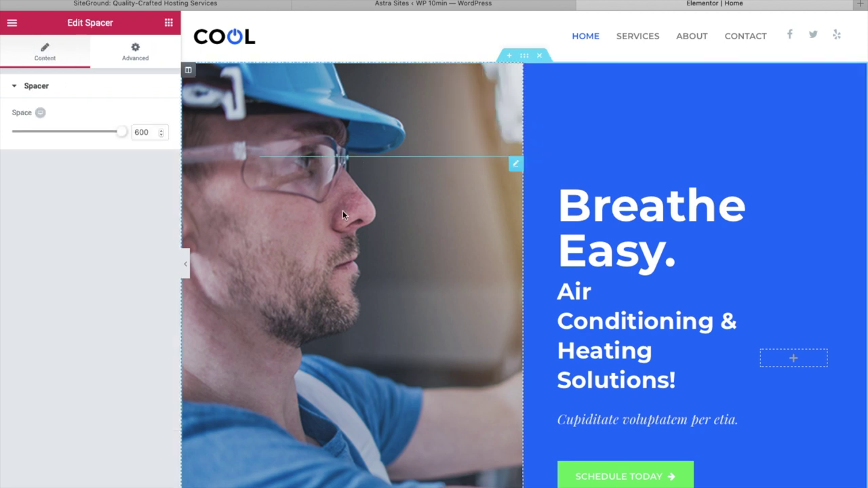
click(423, 136)
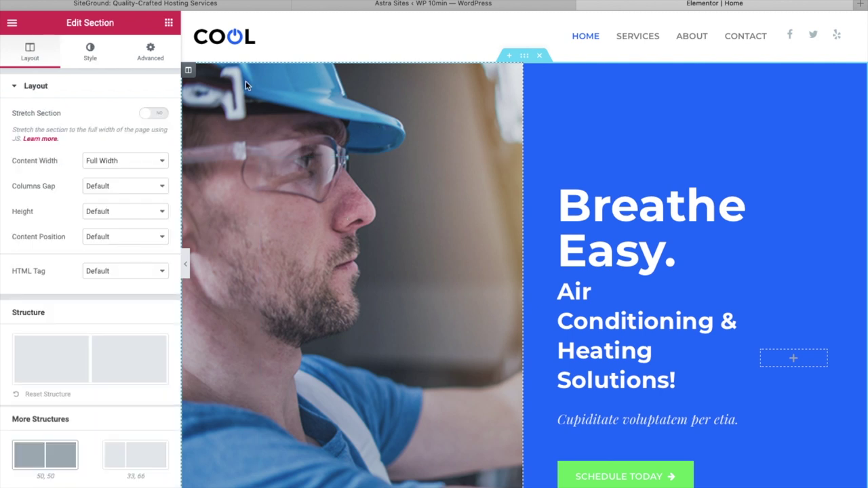
click(189, 70)
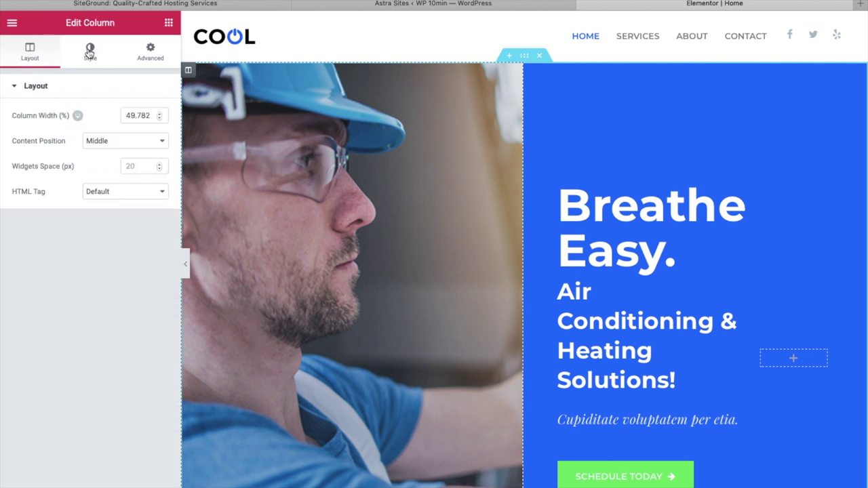
click(89, 53)
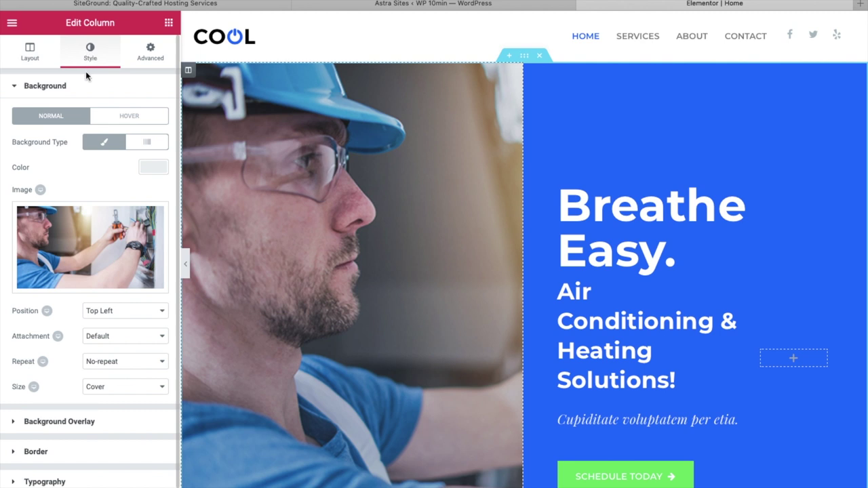
mouse_move(85, 259)
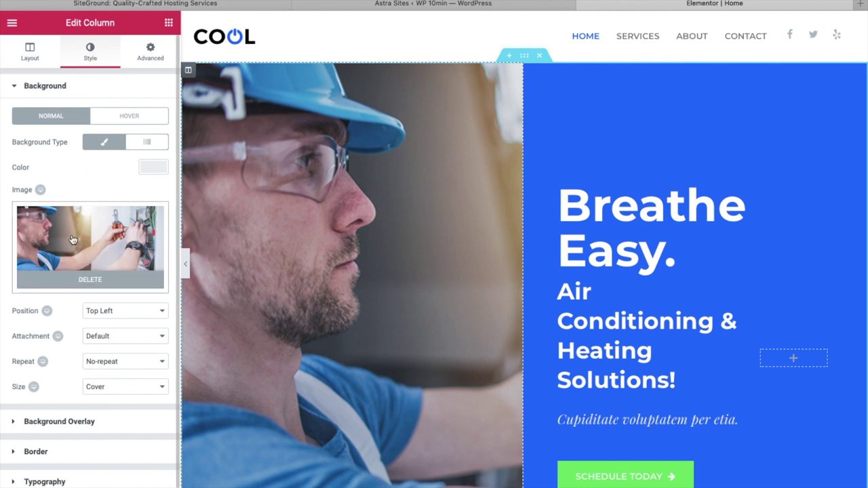
click(72, 240)
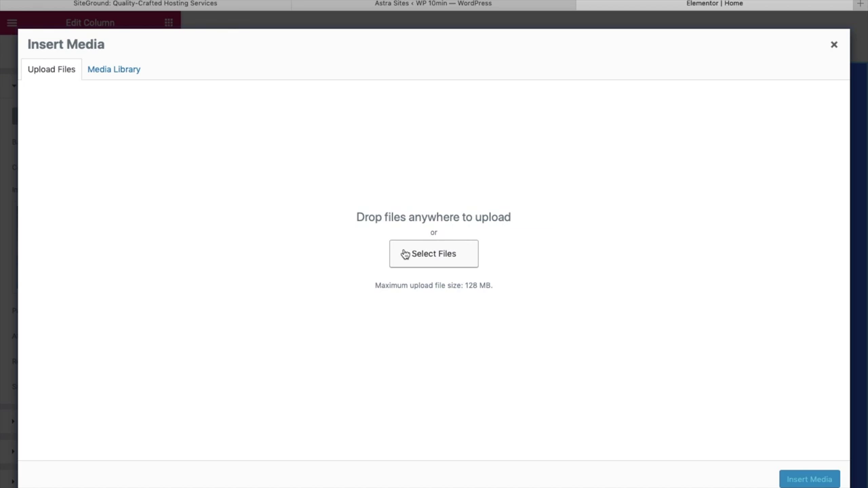
click(120, 75)
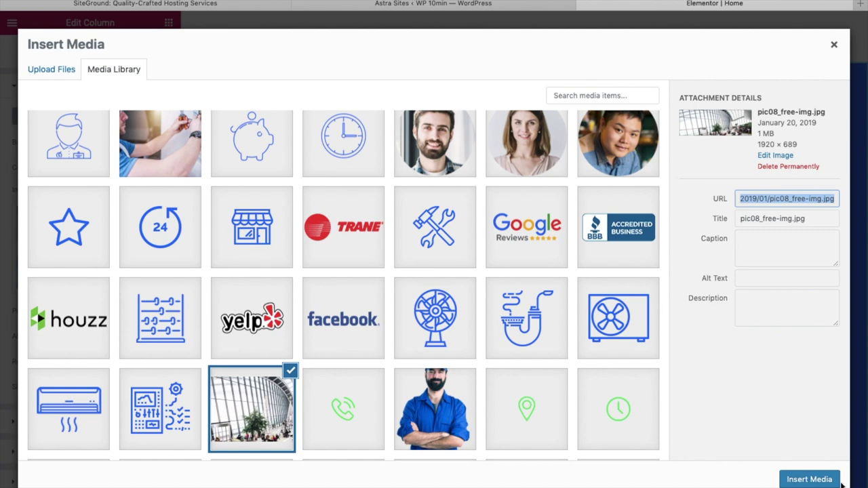
click(818, 478)
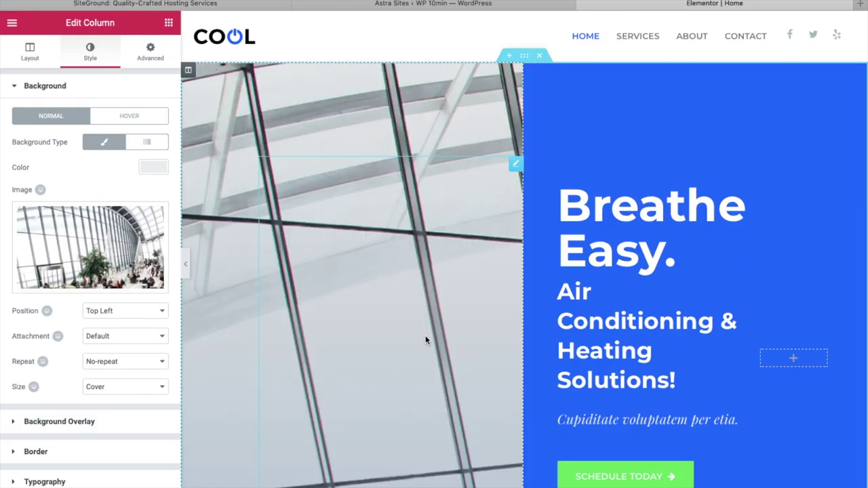
scroll(327, 364, down, 3)
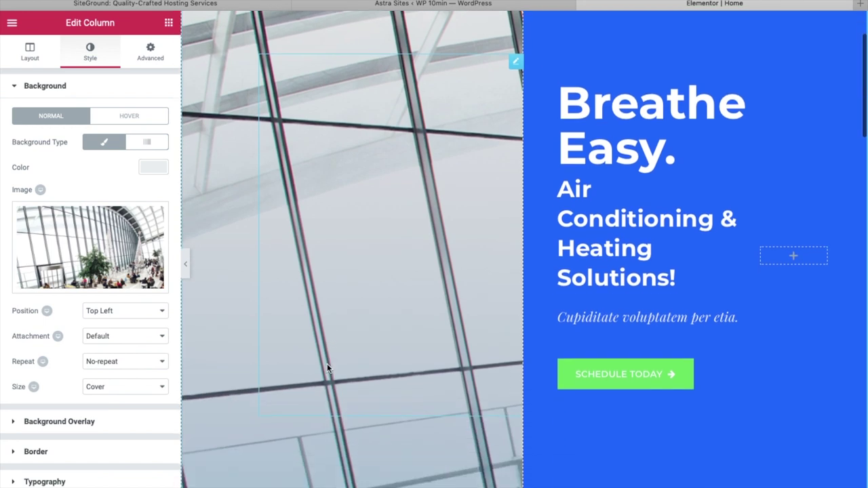
scroll(327, 364, up, 3)
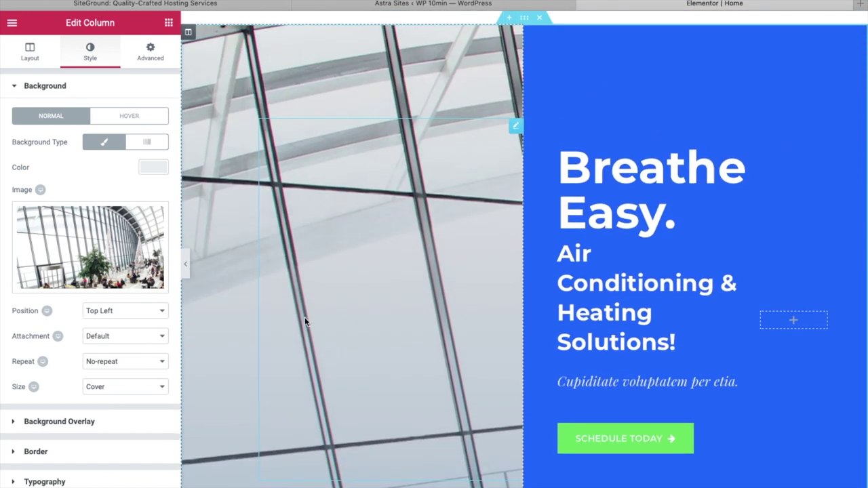
key(ctrl+z)
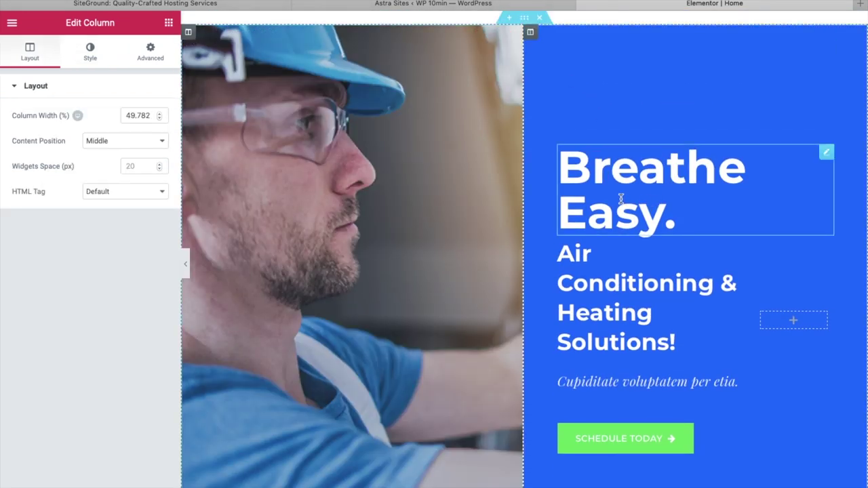
Replace the hero Title text 'Breathe Easy.' with 'Hello!'.
click(621, 198)
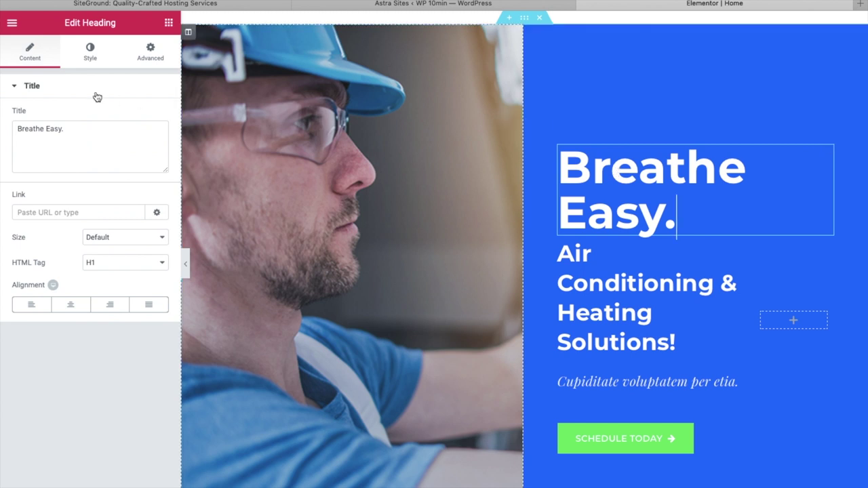
drag(54, 129, 1, 127)
text(h)
key(BackSpace)
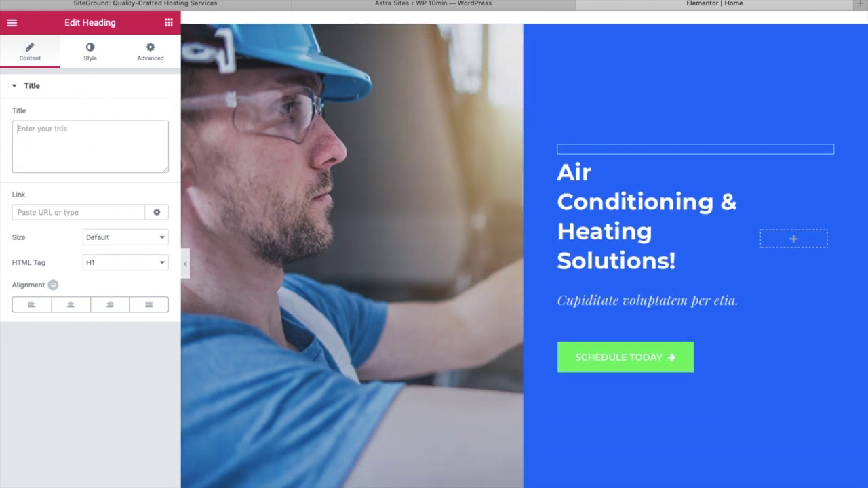
text(HE)
key(BackSpace)
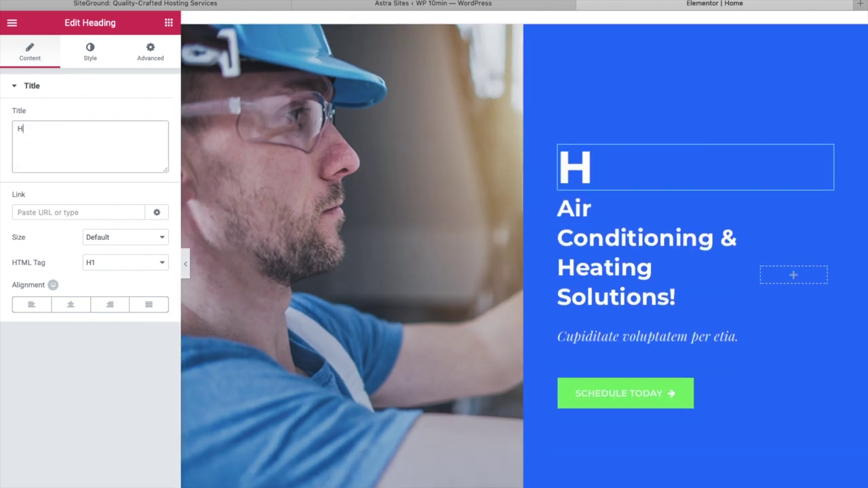
text(ello!)
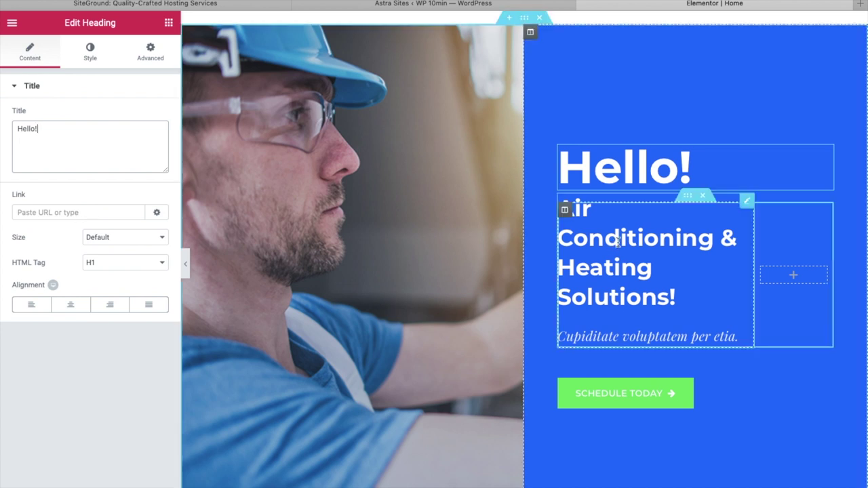
click(618, 242)
Set the Schedule Today button's icon to arrow-up.
click(629, 400)
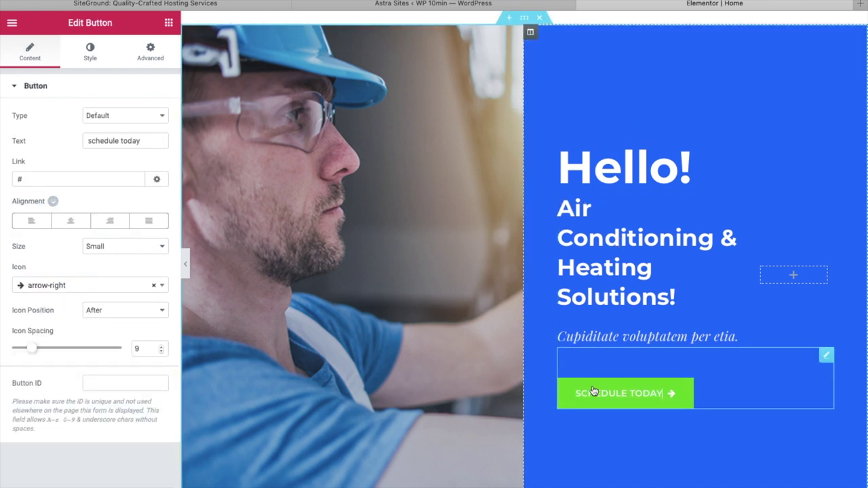
triple_click(90, 140)
click(75, 179)
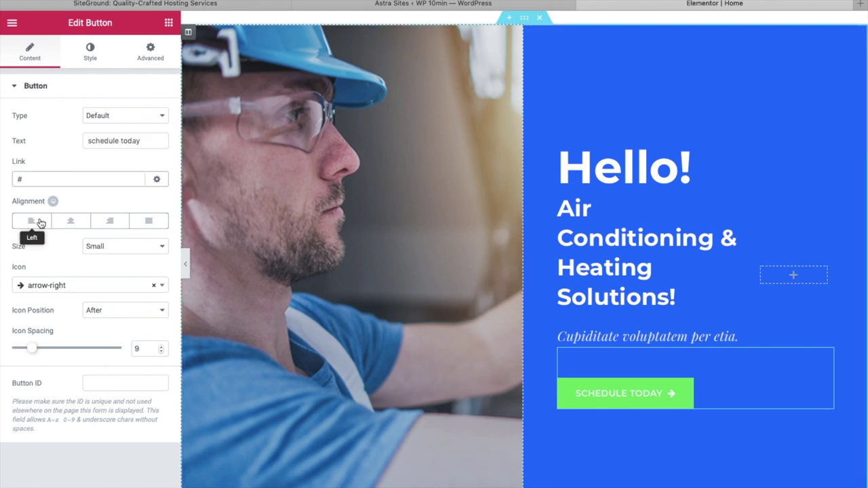
click(24, 289)
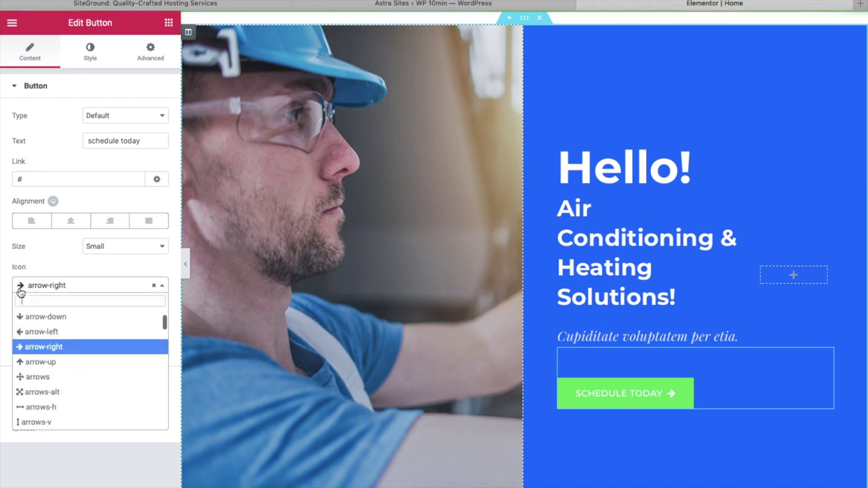
click(33, 362)
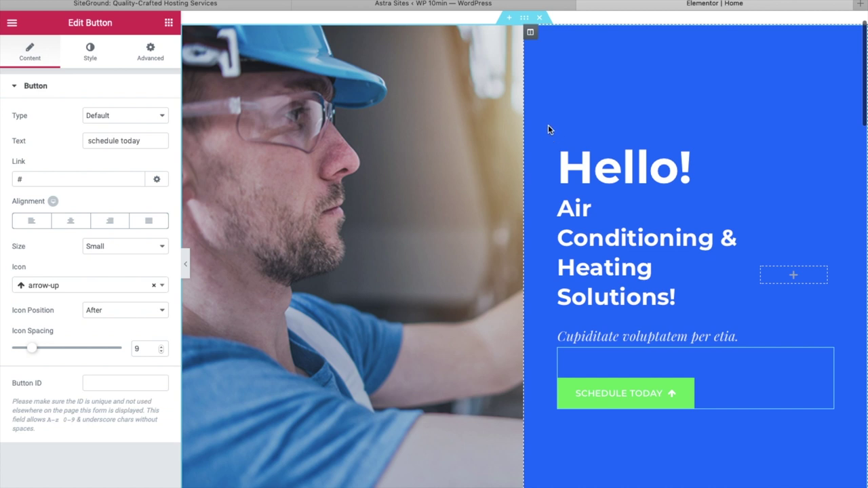
Change the hero's right column background colour from blue to teal #0c9e96.
click(531, 33)
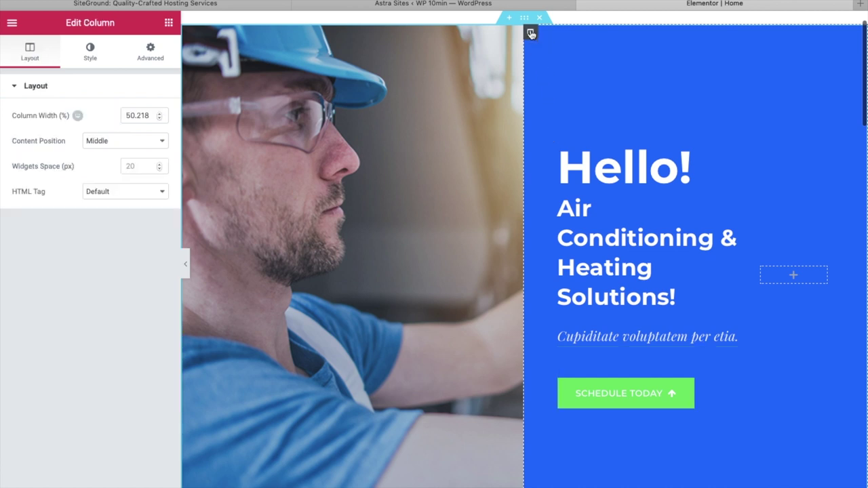
click(90, 51)
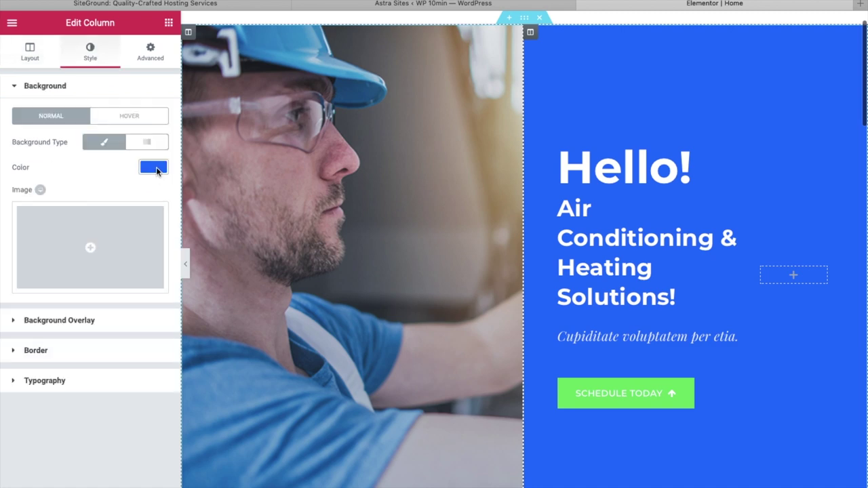
click(157, 170)
drag(71, 196, 72, 231)
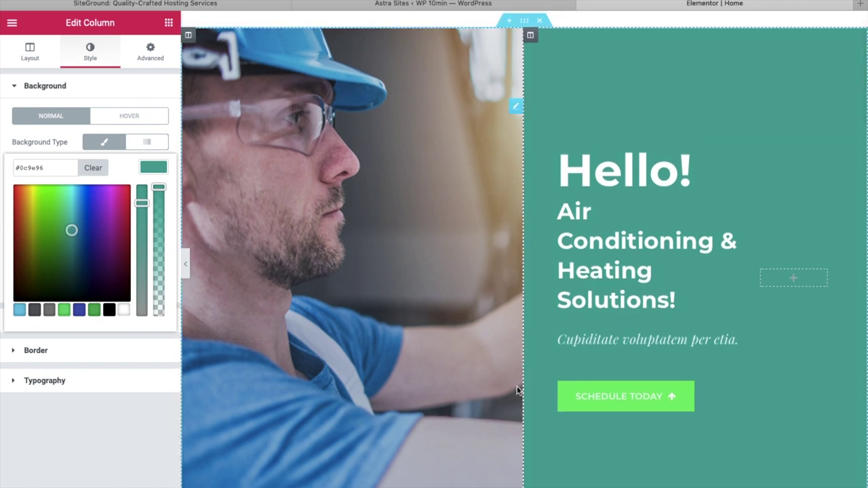
Inspect the Call today banner, We're Committed box and Upfront Pricing box, browsing images without swapping.
scroll(516, 386, down, 2)
scroll(517, 390, down, 3)
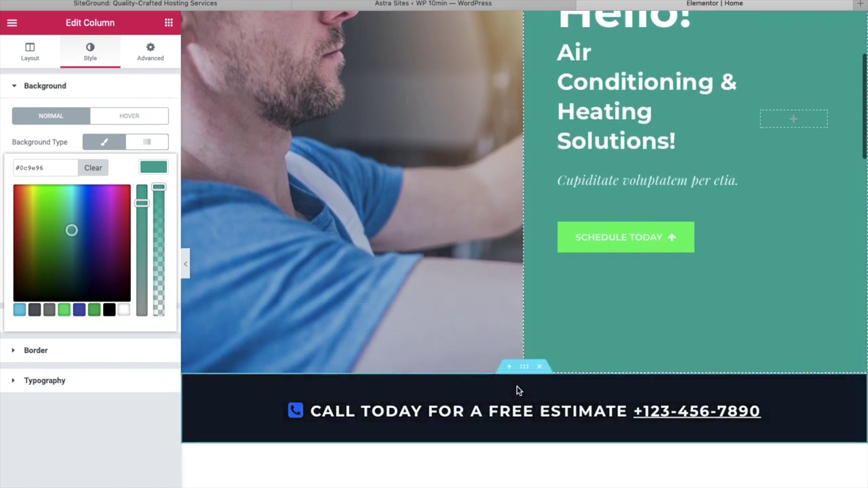
click(457, 415)
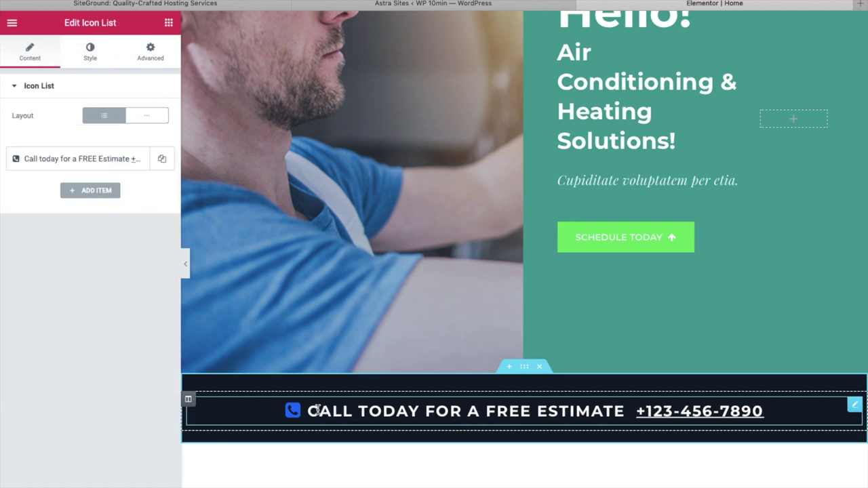
scroll(316, 410, down, 3)
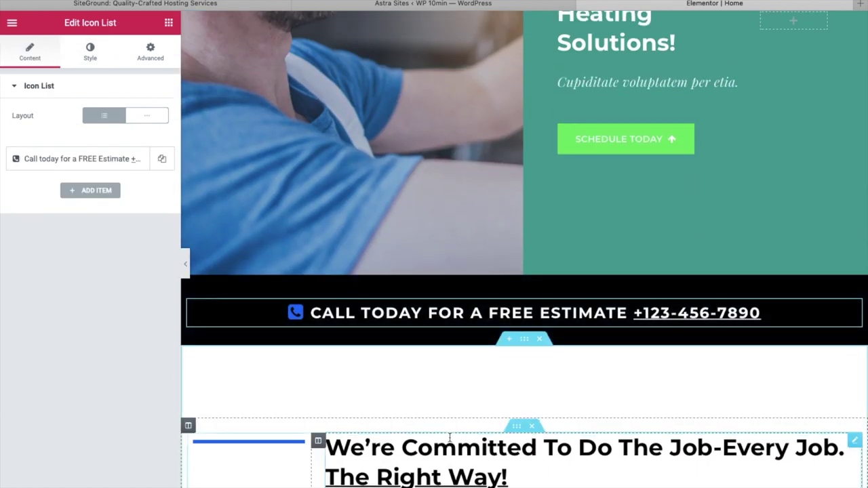
scroll(449, 437, down, 2)
click(450, 438)
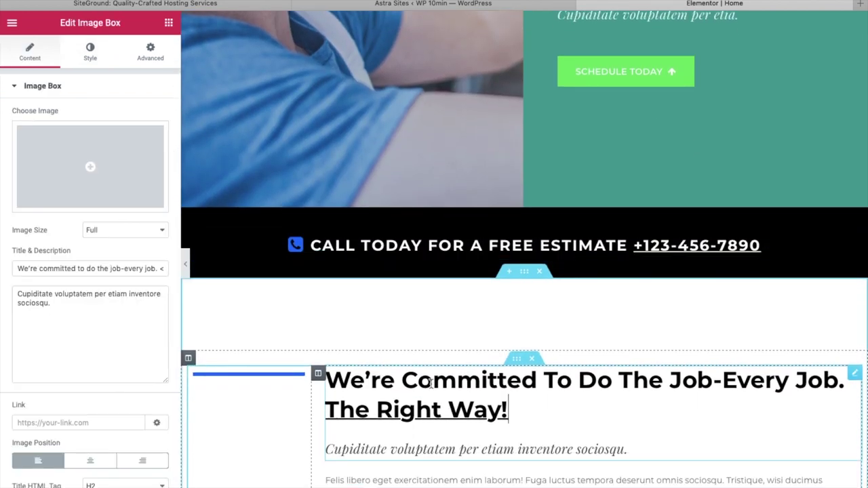
scroll(449, 407, down, 6)
click(475, 244)
click(341, 338)
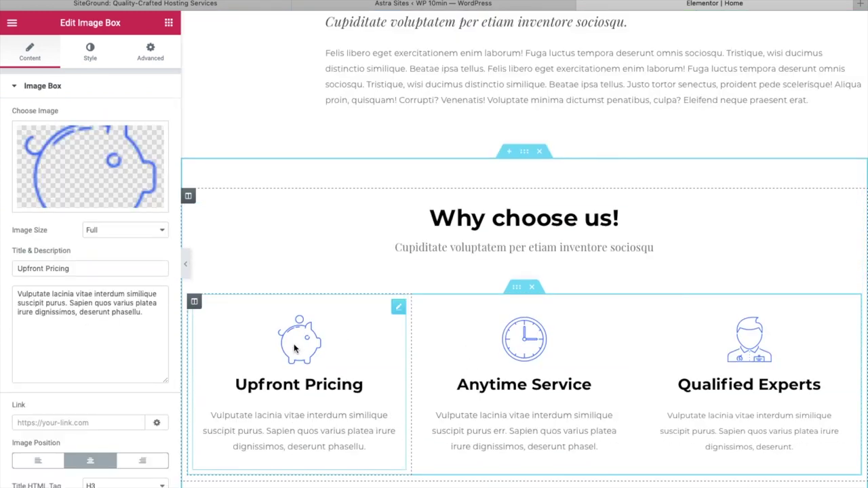
click(100, 178)
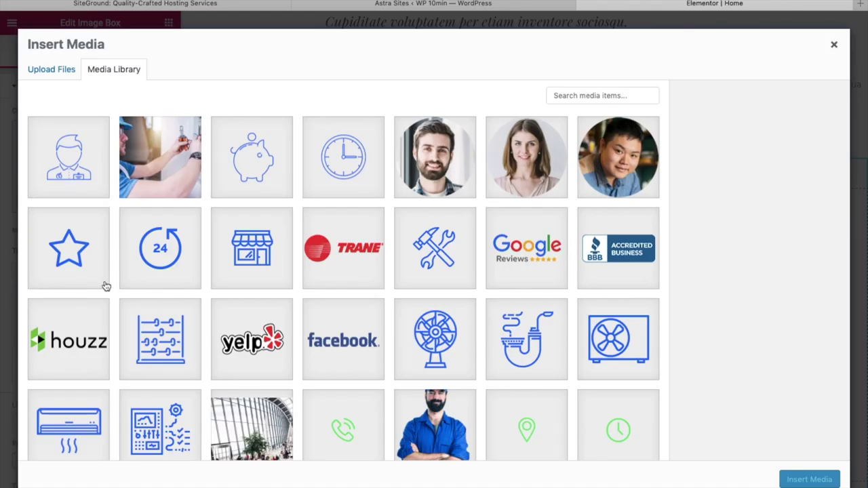
click(835, 44)
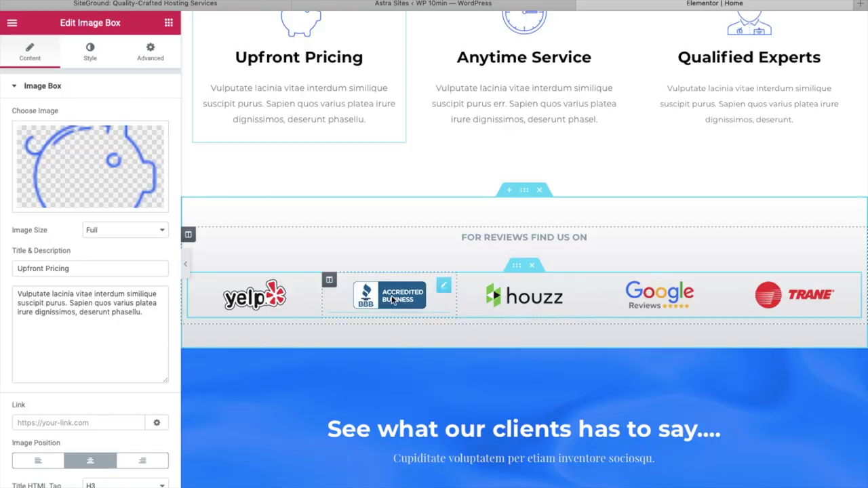
Set the Yelp logo's link to Custom URL.
click(258, 299)
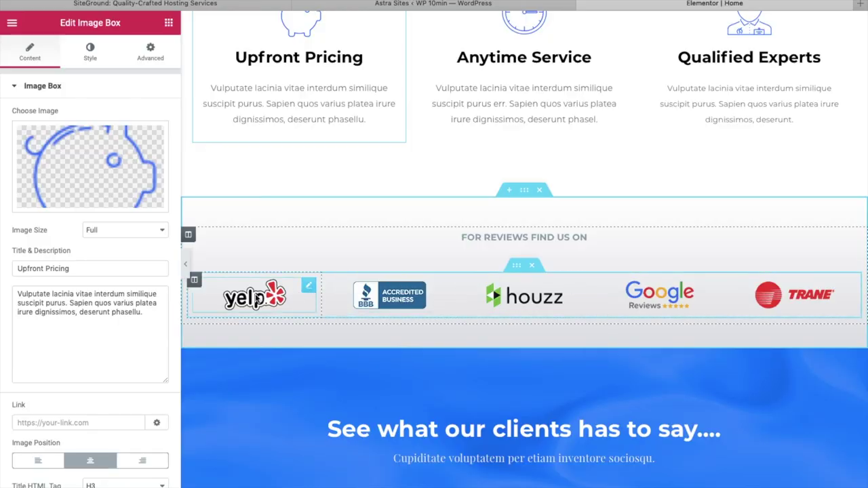
click(271, 252)
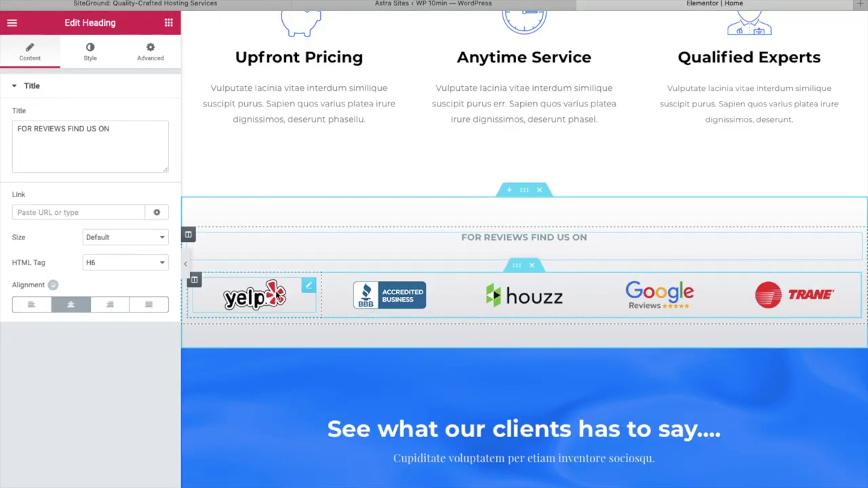
click(278, 294)
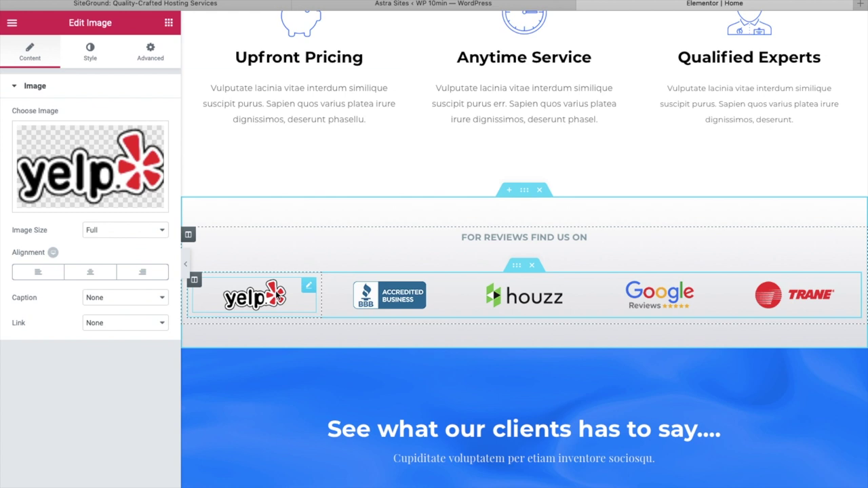
click(148, 323)
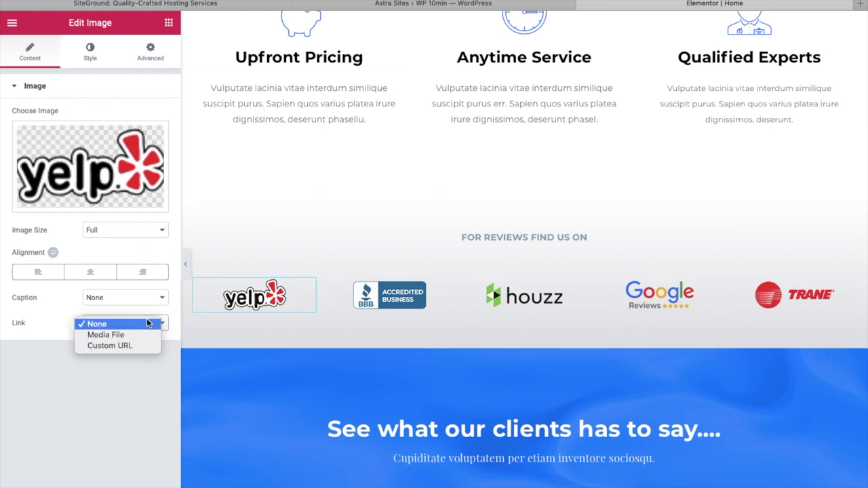
click(121, 347)
click(65, 348)
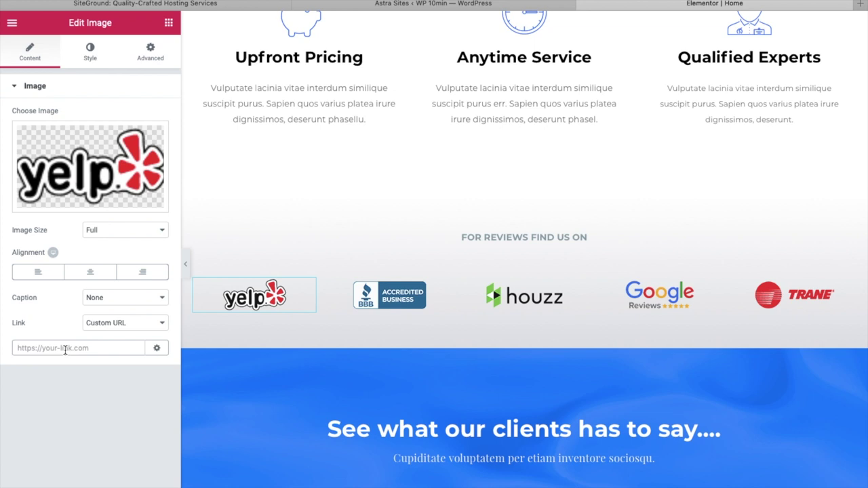
Check the first testimonial and Location box, then return to the page top.
scroll(419, 397, down, 5)
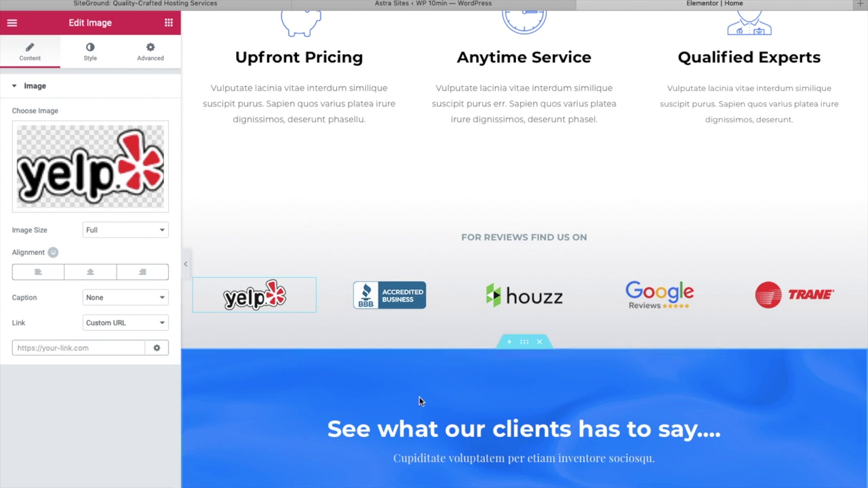
click(316, 195)
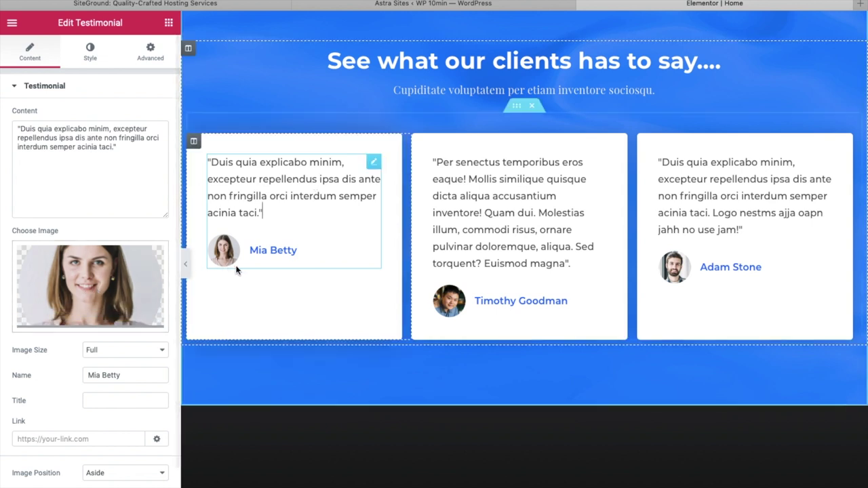
scroll(236, 270, down, 4)
click(344, 282)
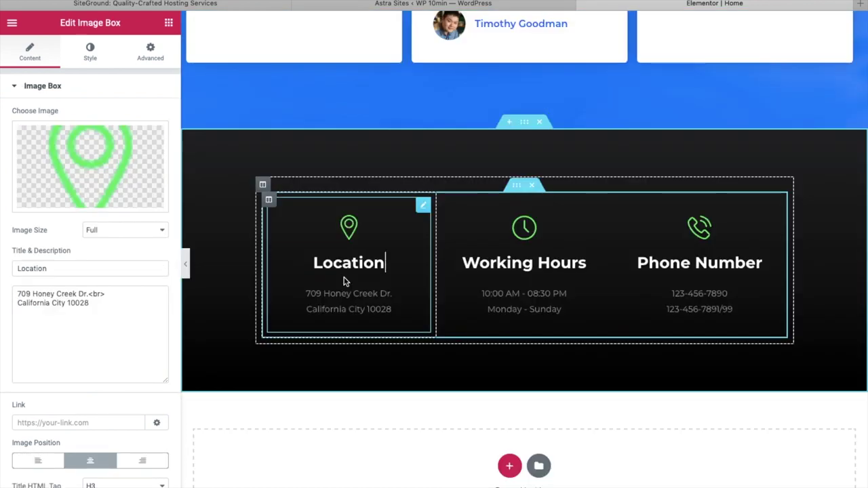
scroll(344, 276, up, 15)
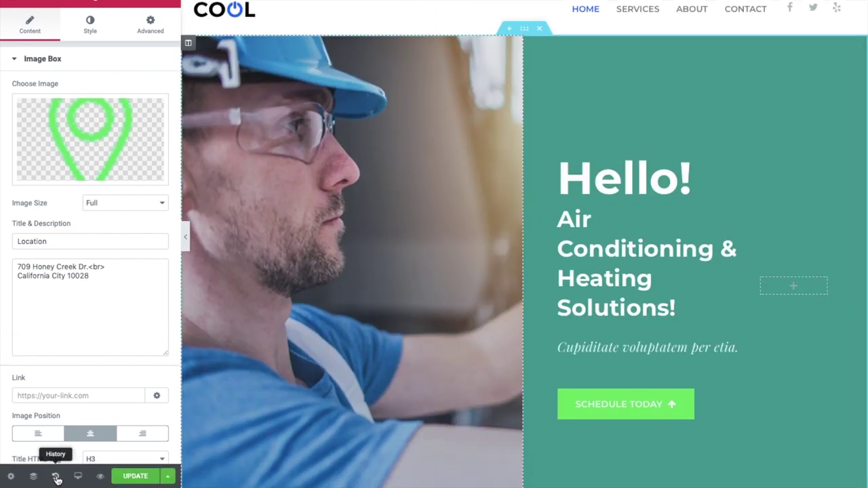
Roll back all edits in History to Editing Started, then update and preview the homepage.
click(57, 477)
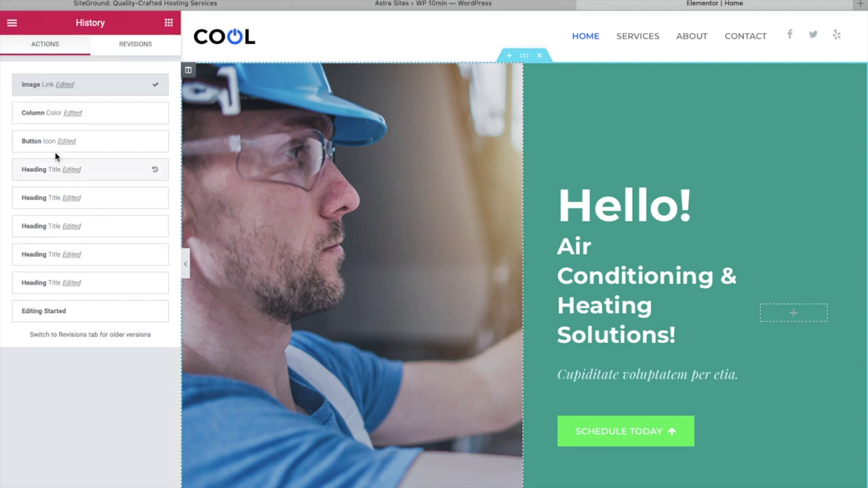
click(155, 117)
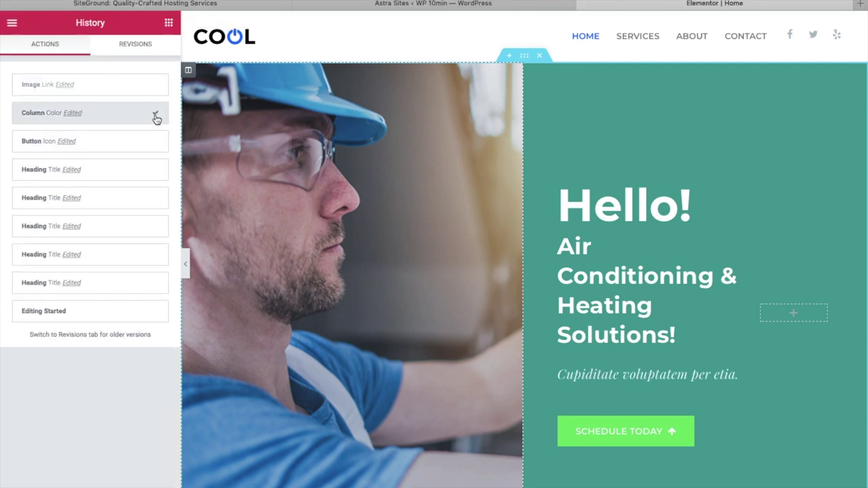
click(155, 144)
click(154, 173)
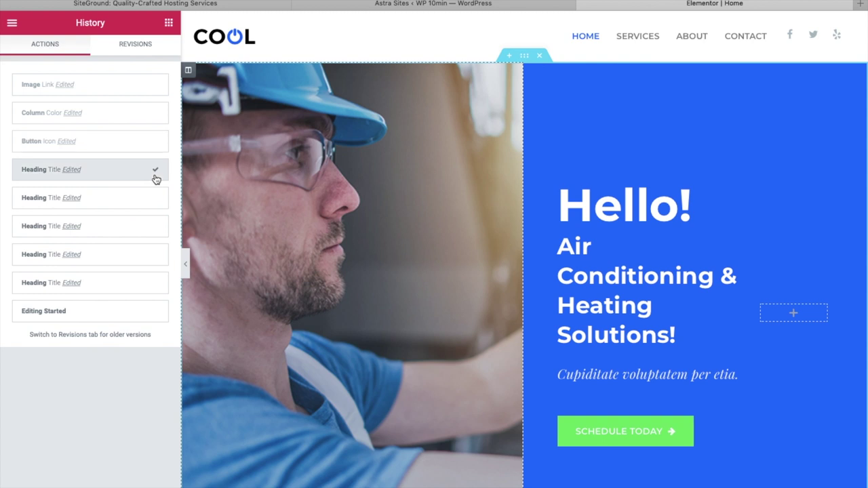
click(155, 227)
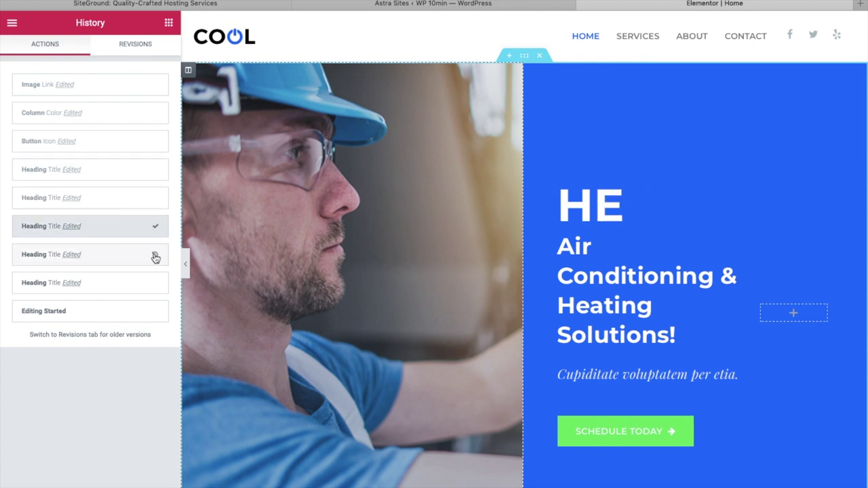
click(155, 313)
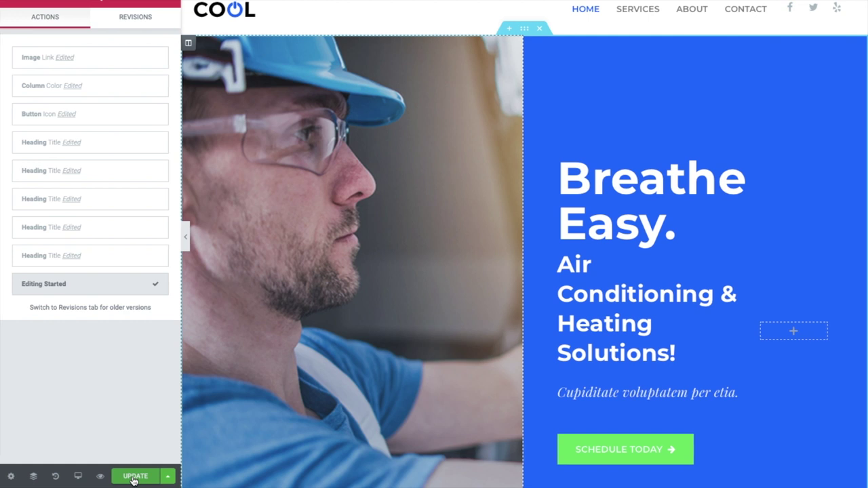
click(135, 477)
click(101, 478)
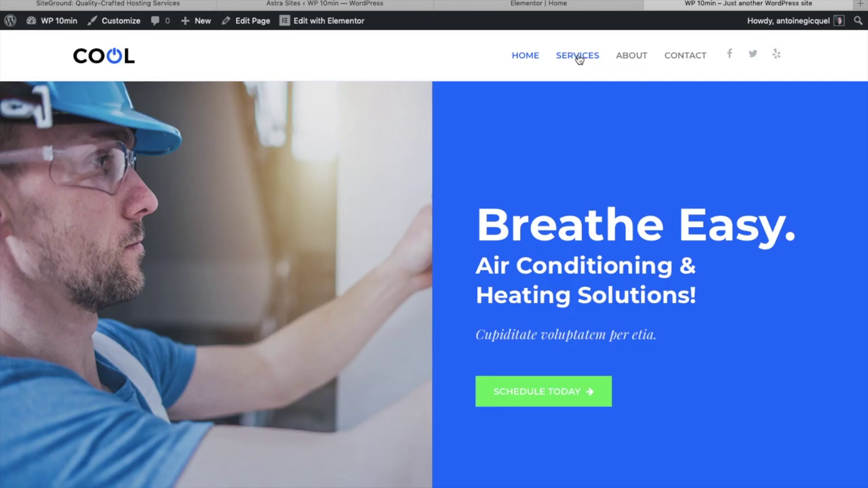
Browse the live Services page, then open the About page in Elementor.
click(577, 56)
scroll(602, 306, down, 15)
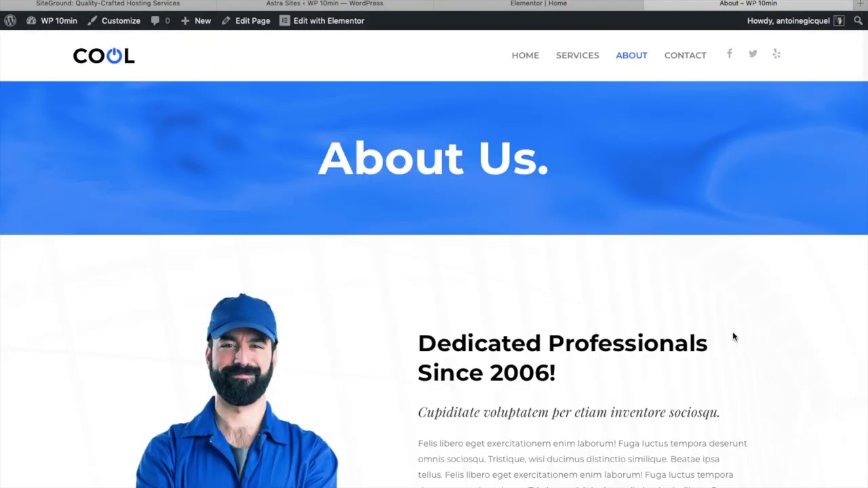
scroll(733, 335, down, 12)
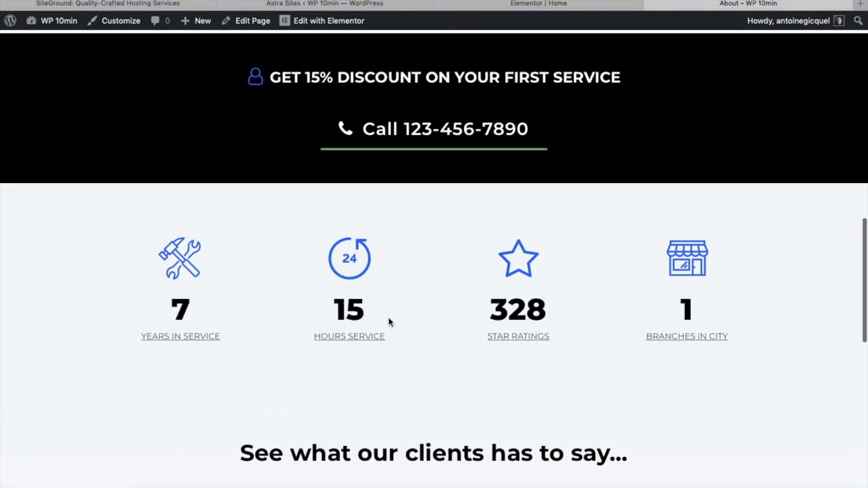
click(324, 21)
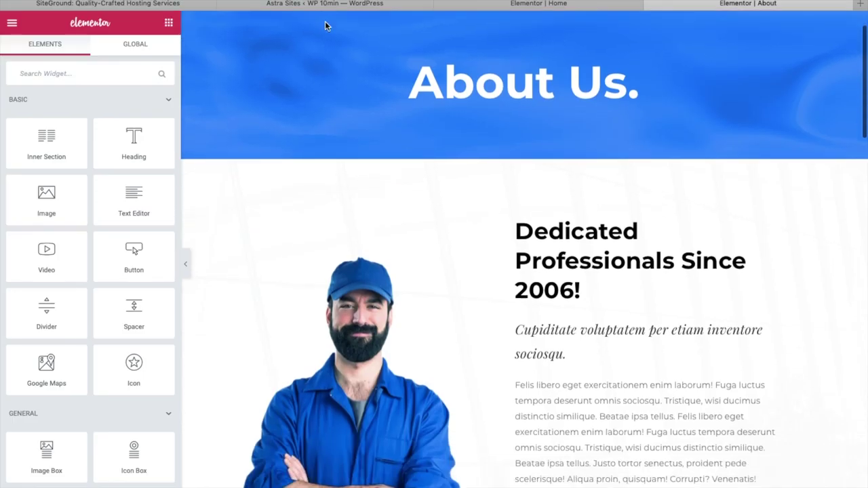
Change the Years in Service counter's ending number from 12 to 1234 on the About page.
scroll(312, 287, down, 12)
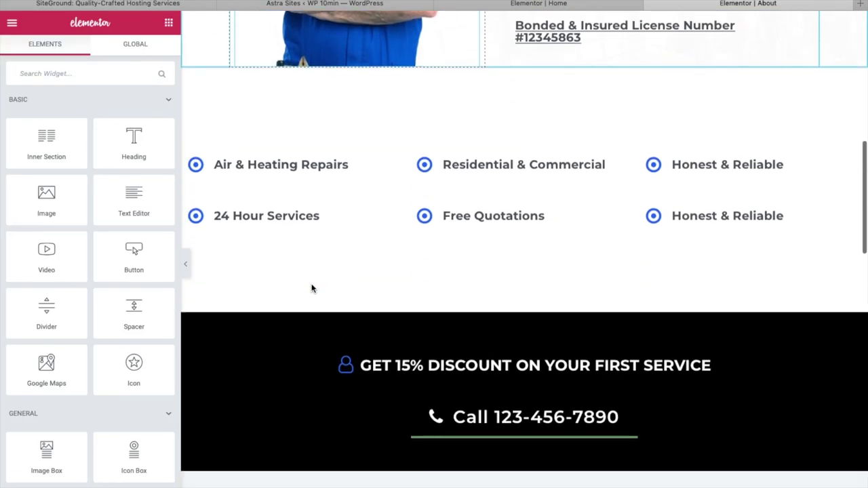
scroll(312, 289, down, 1)
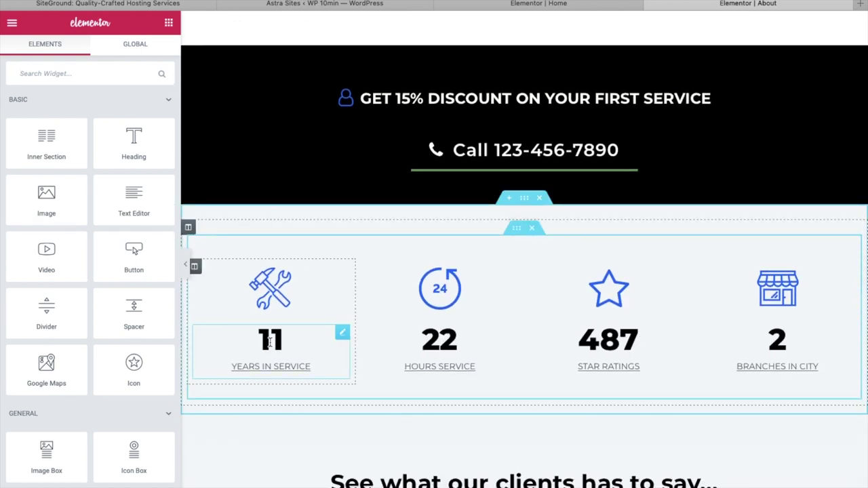
click(270, 343)
click(133, 141)
text(34)
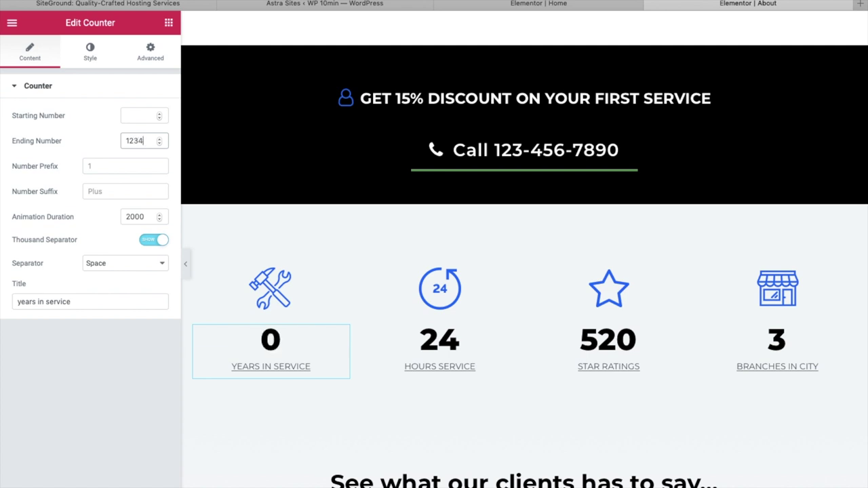
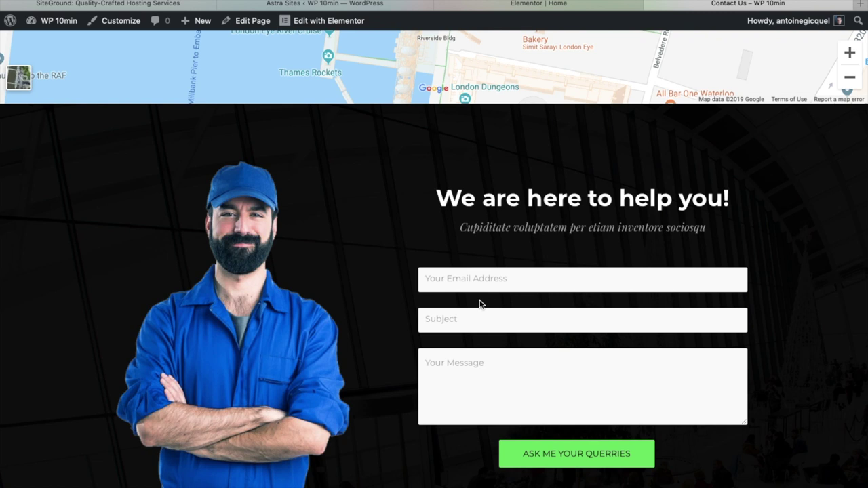
Open the Mail tab of Contact Form 7's 'Contact form', showing subject 'A/C Technician'.
mouse_move(52, 26)
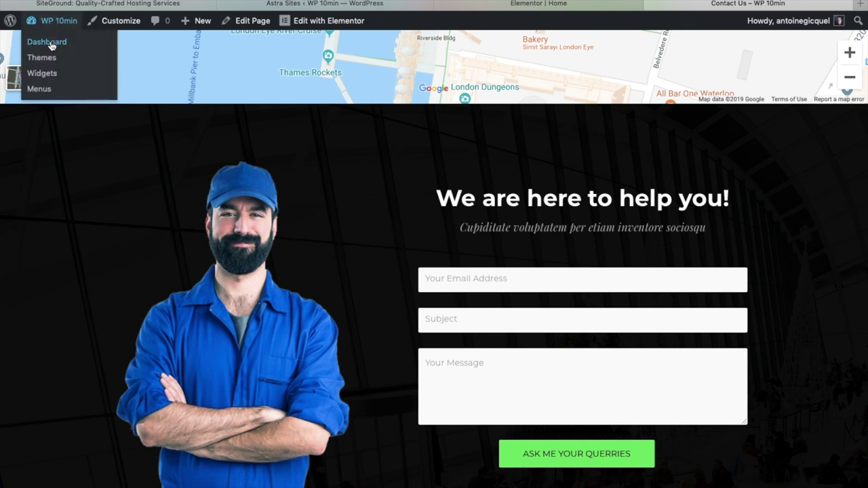
click(47, 43)
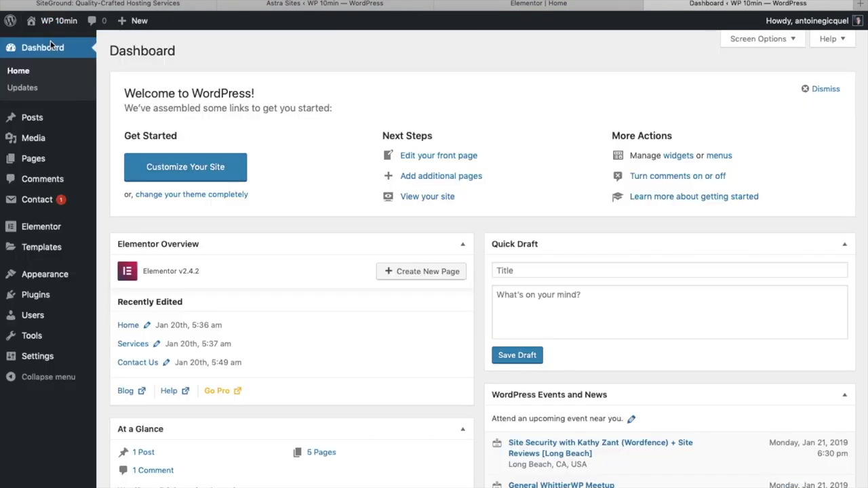
click(39, 199)
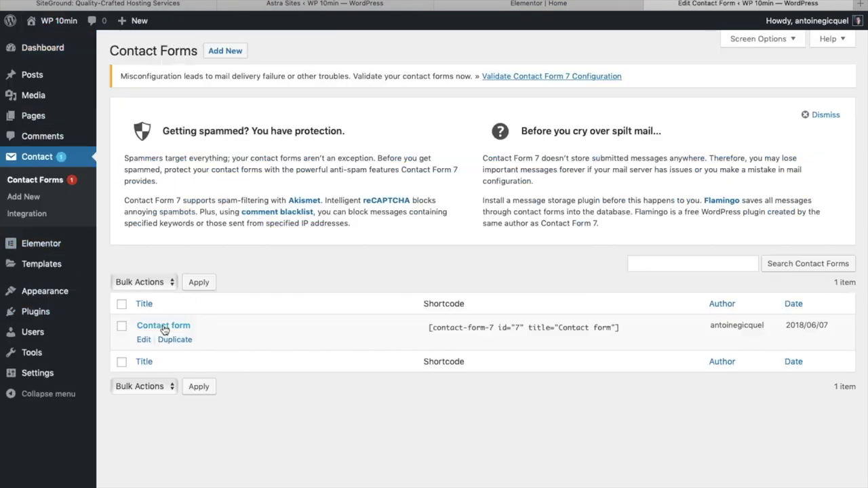
click(164, 326)
click(171, 199)
click(228, 310)
click(314, 312)
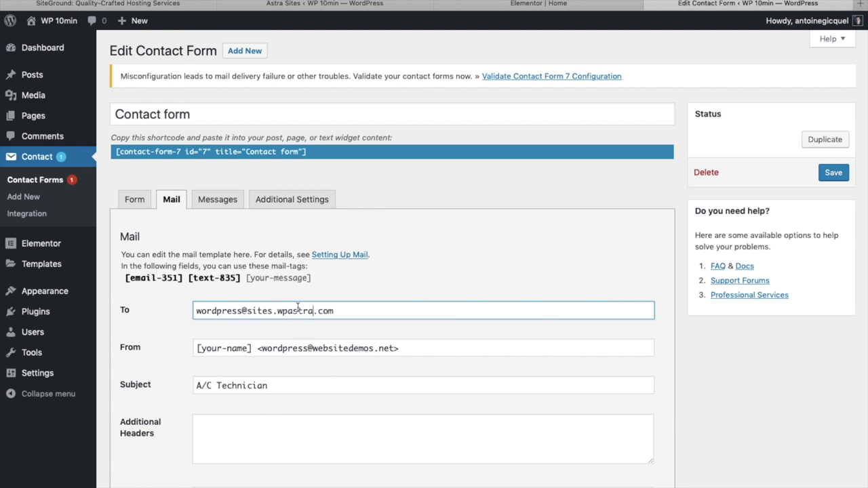
Replace the websitedemos.net domain with wp10min.com in the mail's From address.
triple_click(303, 310)
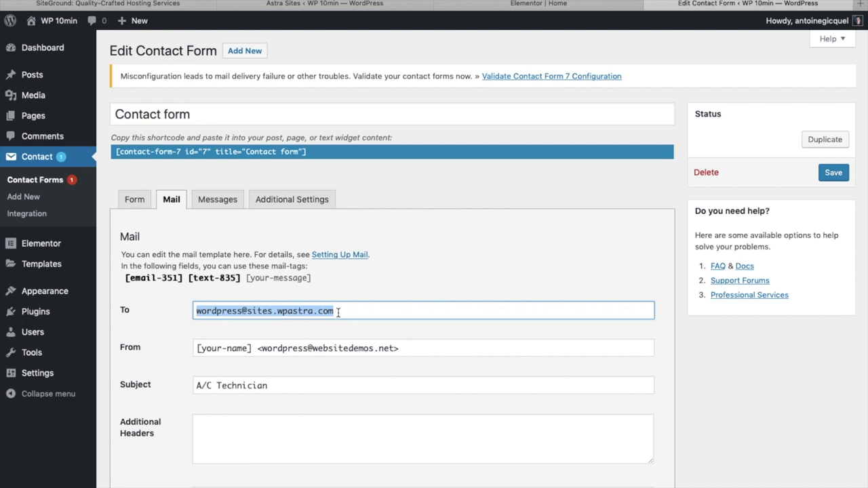
click(314, 348)
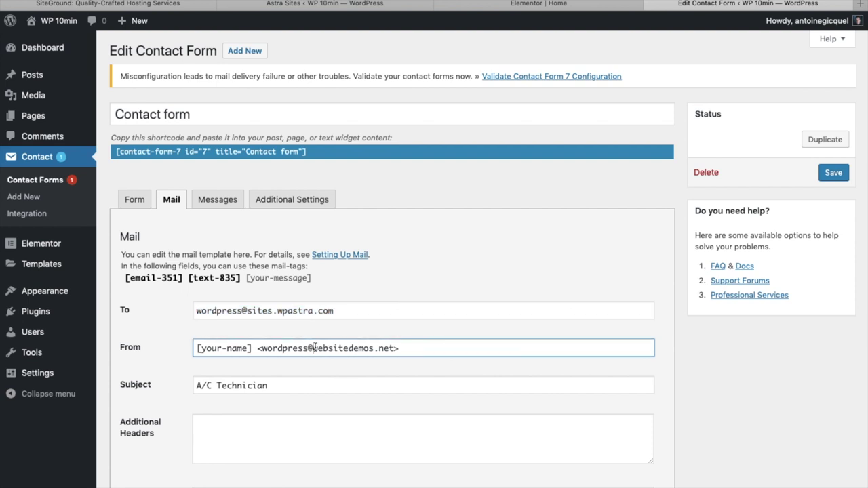
drag(314, 347, 394, 350)
text(wp10min.com)
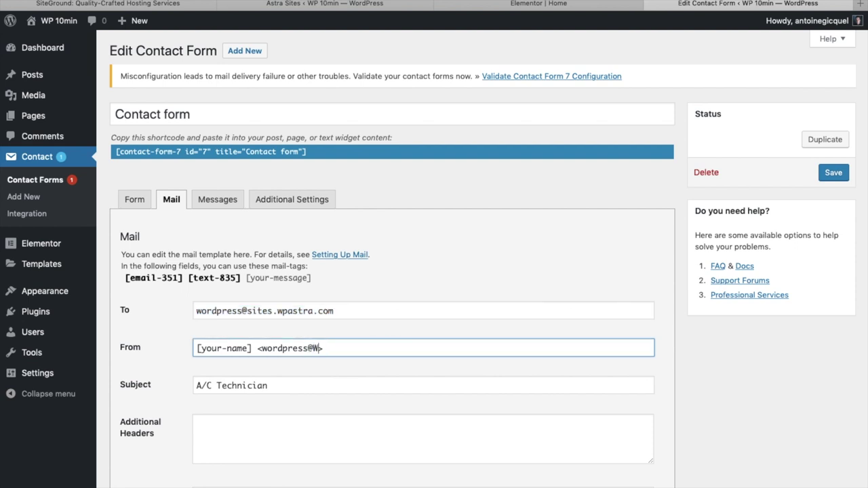
Change the mail subject from 'A/C Technician' to 'From website' and save the form.
scroll(255, 271, down, 3)
triple_click(264, 257)
text(From website)
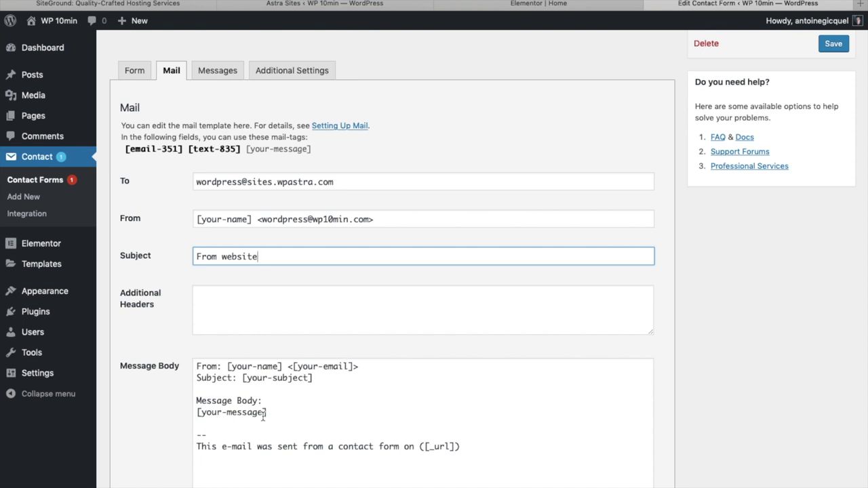
scroll(263, 416, down, 1)
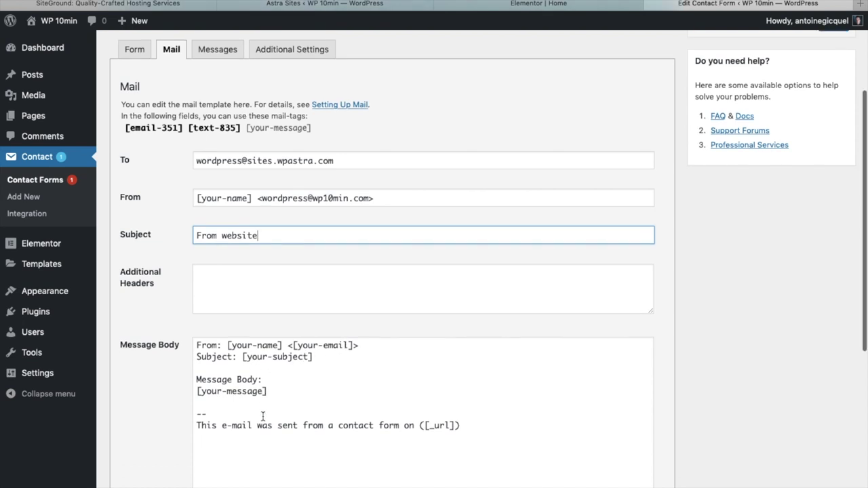
scroll(263, 415, down, 5)
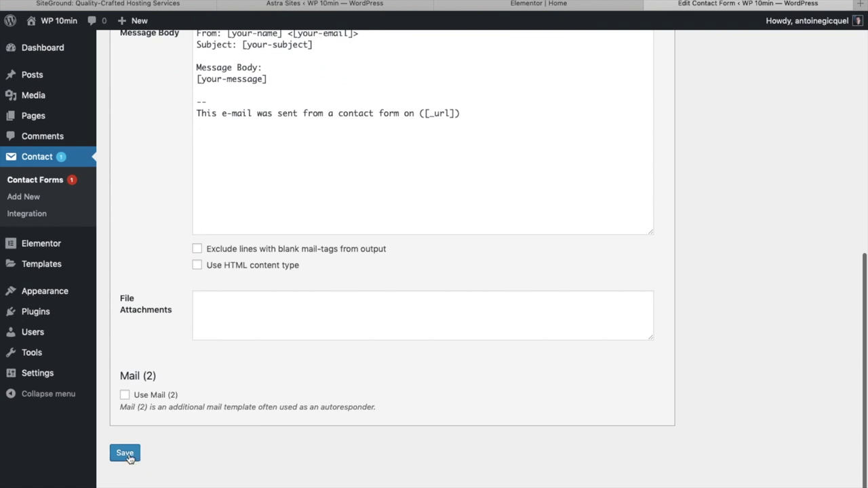
click(129, 459)
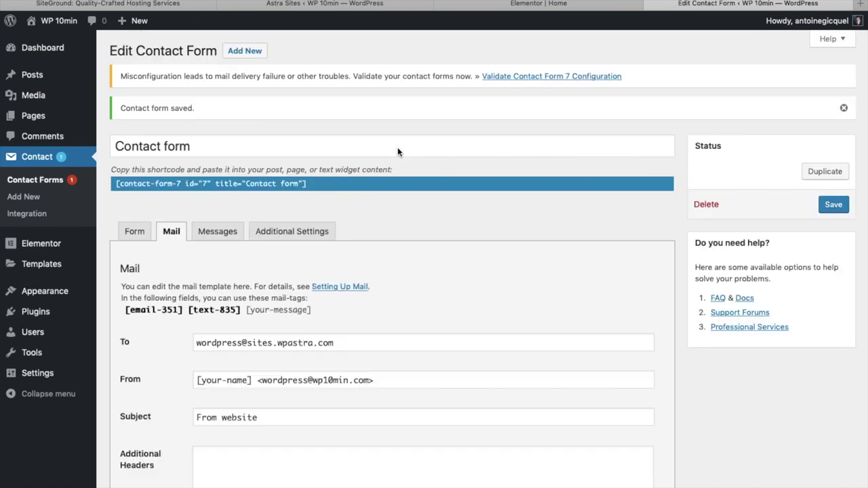
Visit the live site and review the contact form on its CONTACT page.
mouse_move(59, 27)
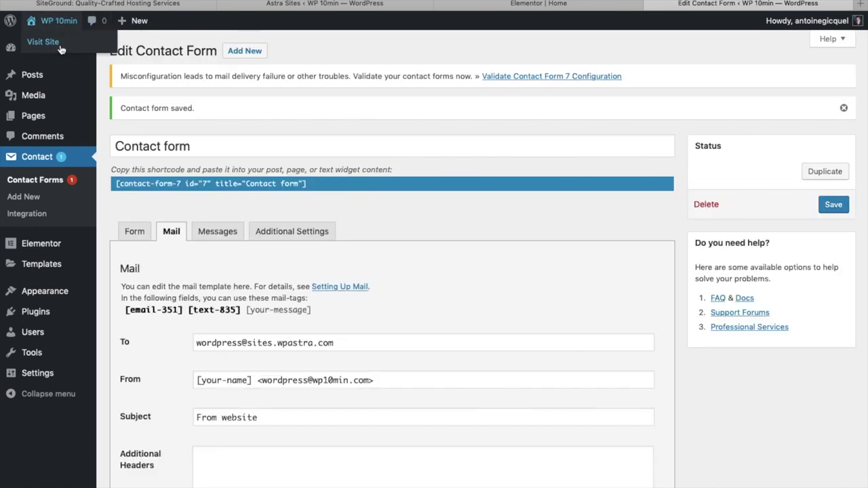
click(61, 49)
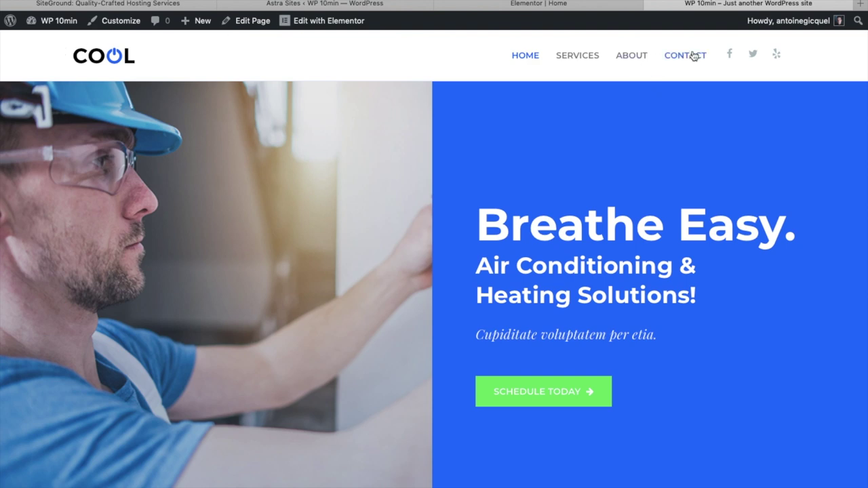
click(693, 55)
scroll(632, 384, down, 10)
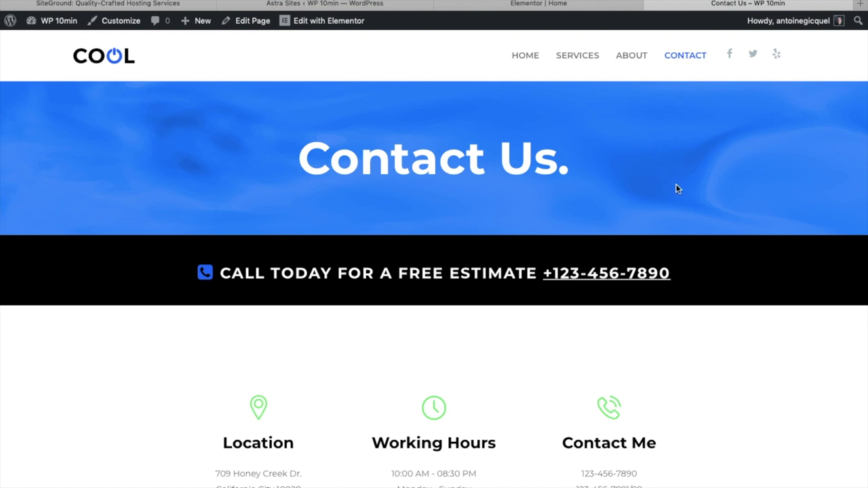
mouse_move(789, 21)
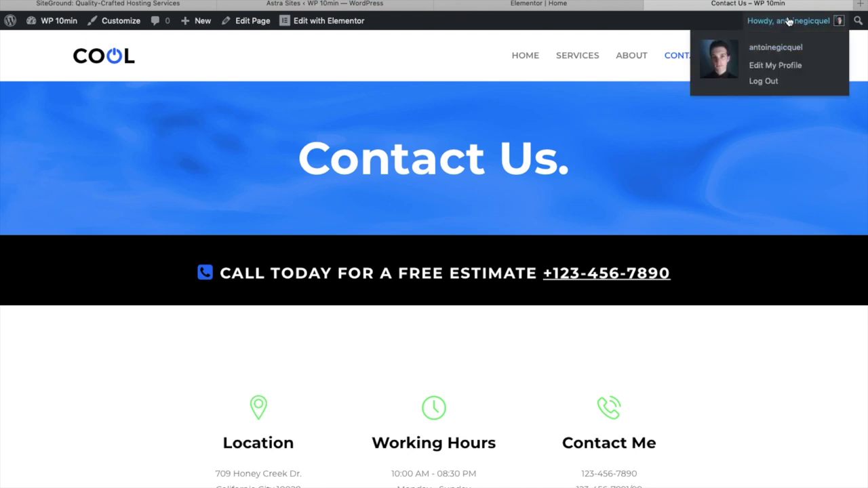
Log out of the admin account and load the site address ending in wp-admin.
click(762, 83)
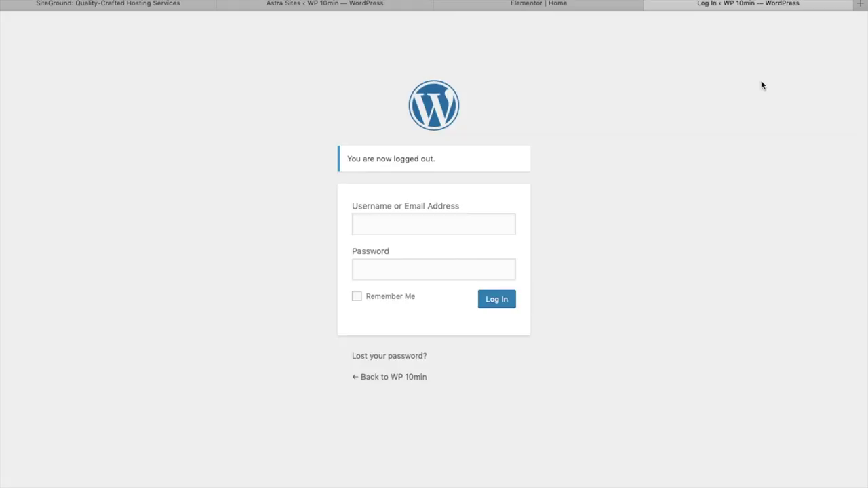
drag(364, 12, 477, 6)
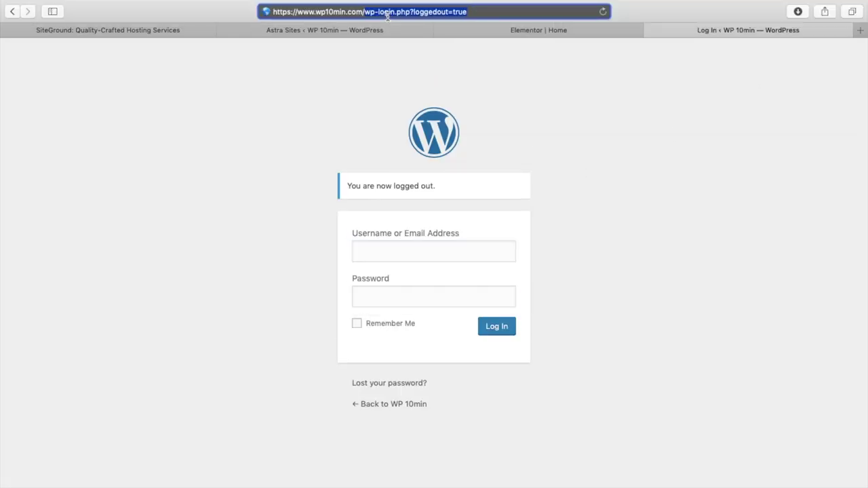
key(BackSpace)
text(wp-a)
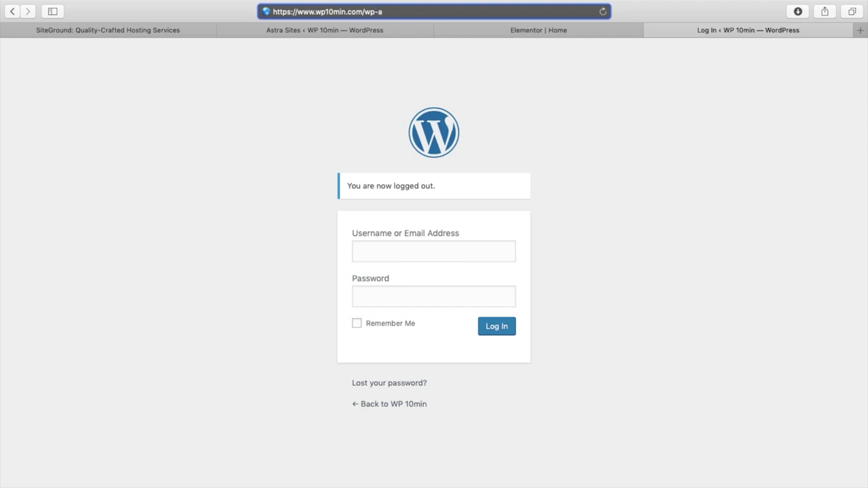
text(dmin)
key(Return)
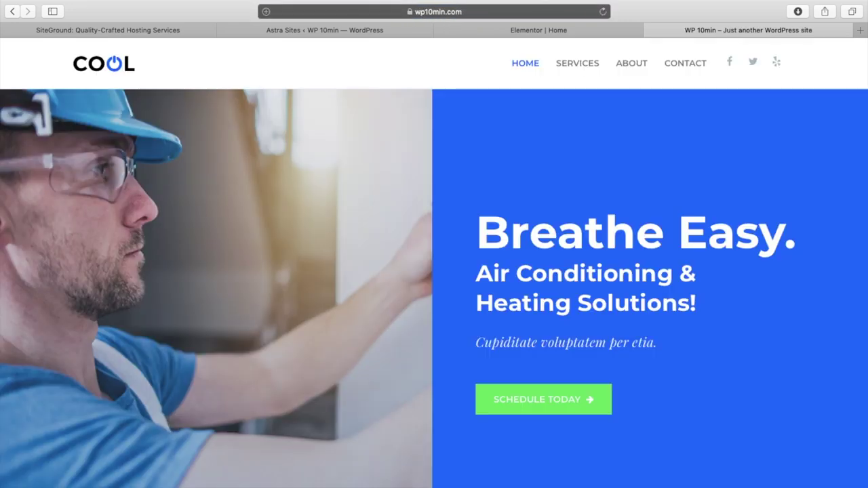
Scroll through the COOL homepage with its 'Breathe Easy.' heading as a logged-out visitor.
scroll(679, 311, down, 10)
scroll(679, 312, down, 10)
scroll(679, 311, down, 5)
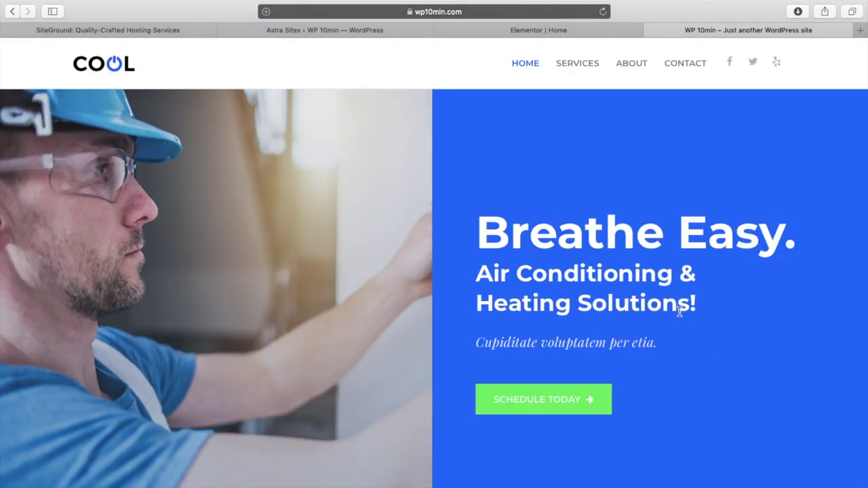